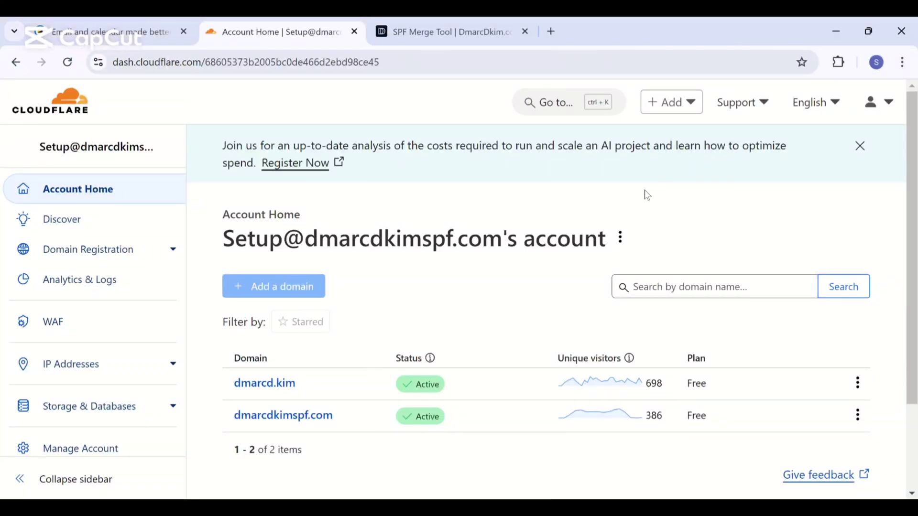
# Switch from the Cloudflare account dashboard to the Fastmail homepage
pyautogui.click(153, 21)
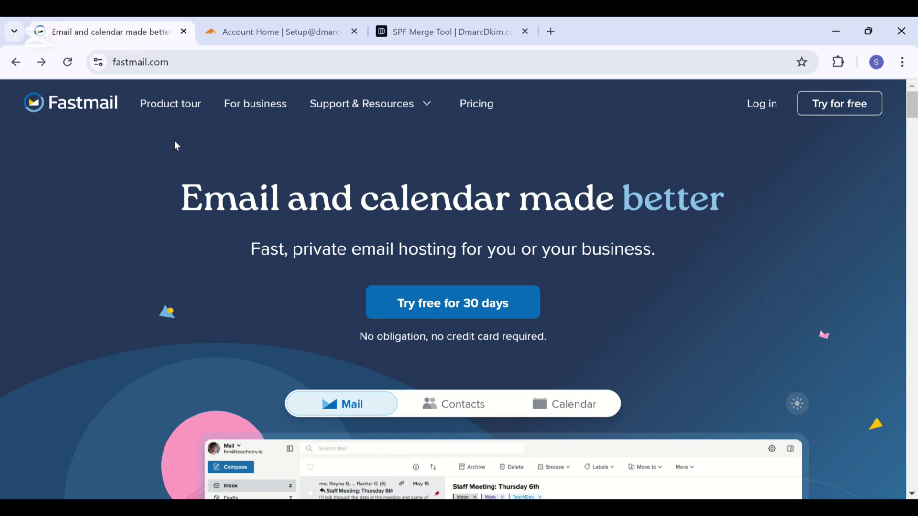
pyautogui.click(407, 303)
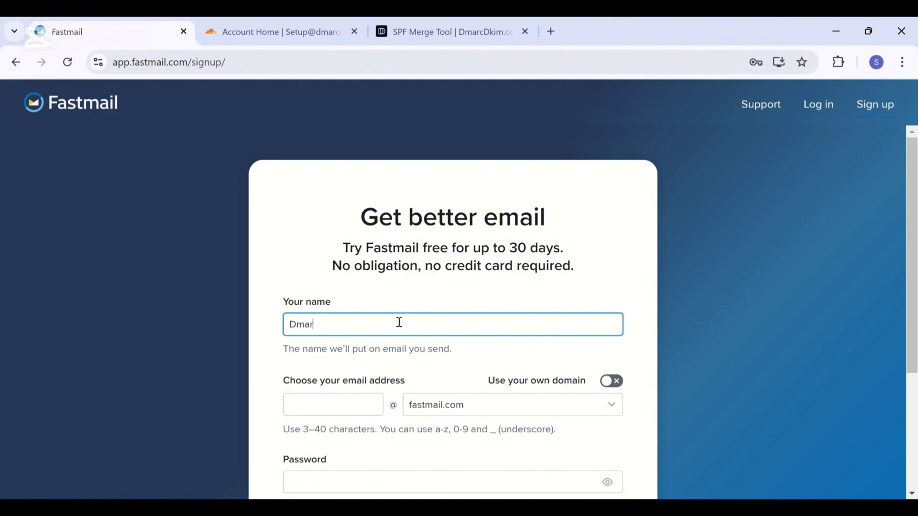
pyautogui.write('Dmarc Dkim')
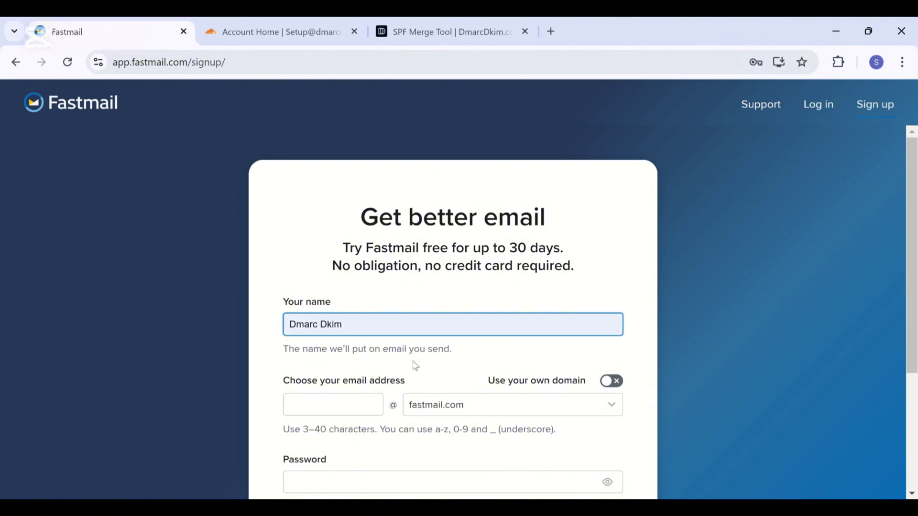
pyautogui.scroll(-1, 414, 364)
pyautogui.click(351, 344)
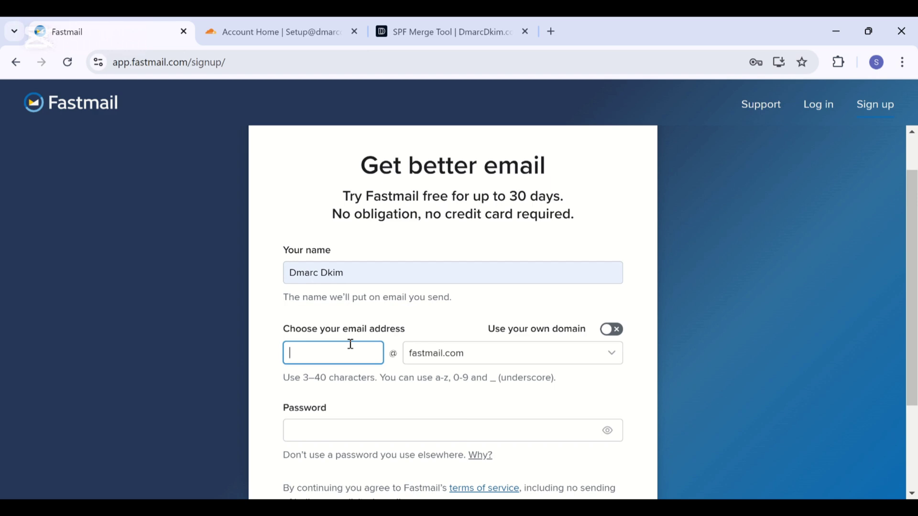
pyautogui.click(608, 334)
pyautogui.click(562, 346)
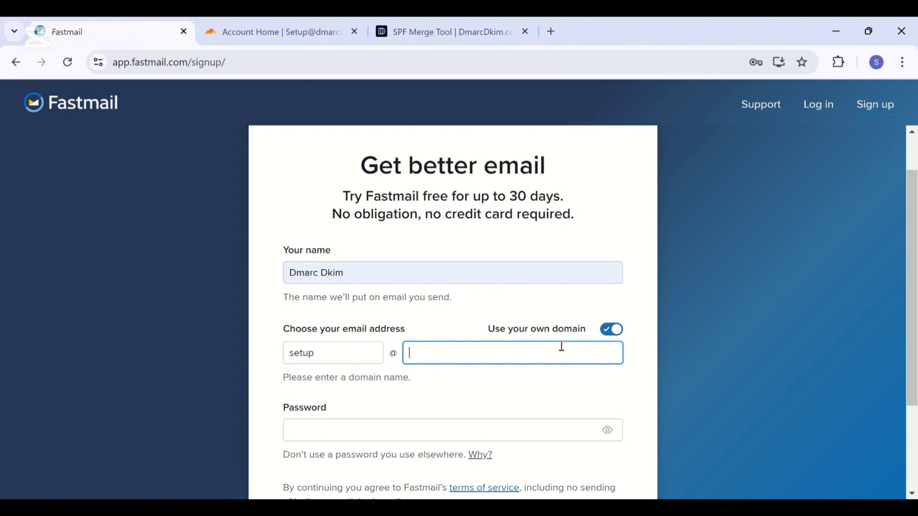
pyautogui.write('dmarcd.kim')
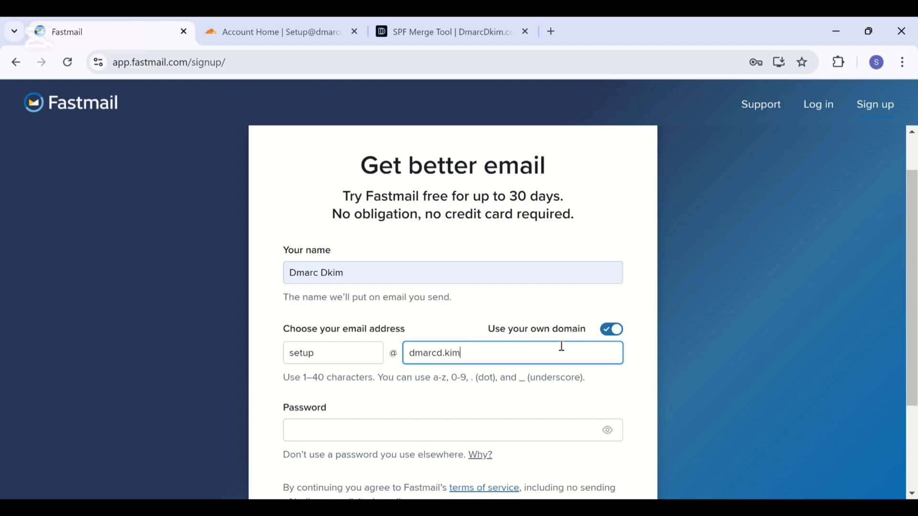
pyautogui.scroll(-1, 583, 418)
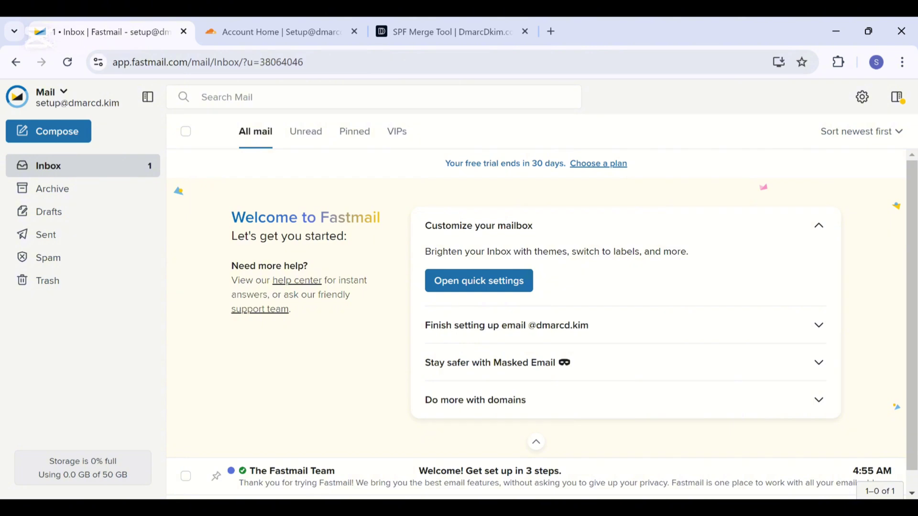
# Finish dmarcd.kim domain setup, indicating a website is used there, to get Cloudflare DNS instructions
pyautogui.click(805, 328)
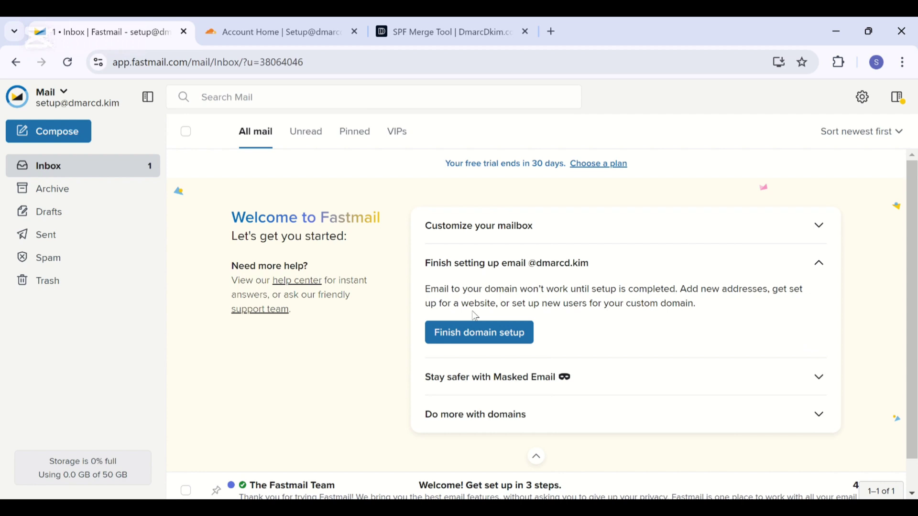
pyautogui.click(466, 339)
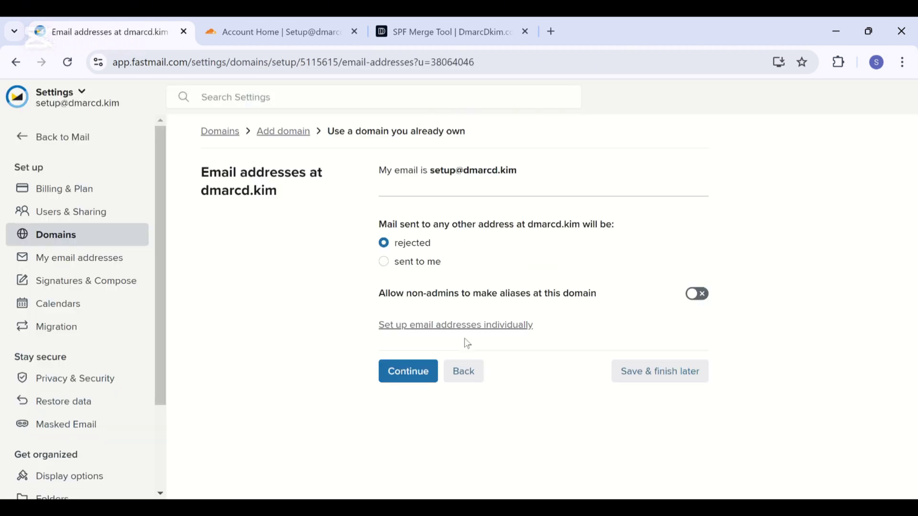
pyautogui.click(412, 372)
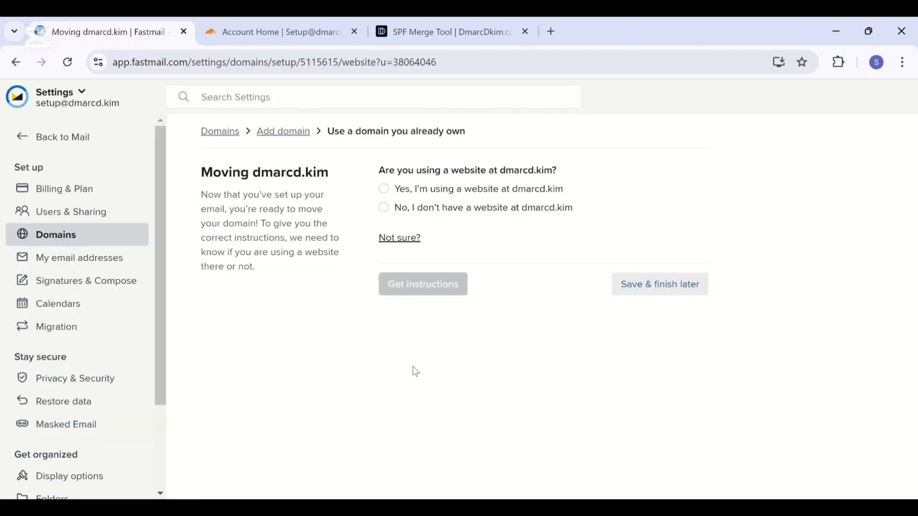
pyautogui.click(389, 192)
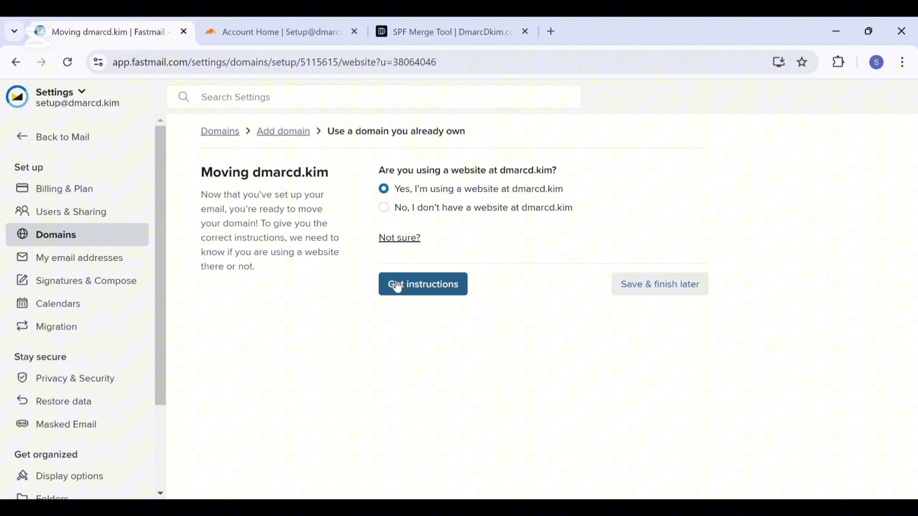
pyautogui.click(395, 285)
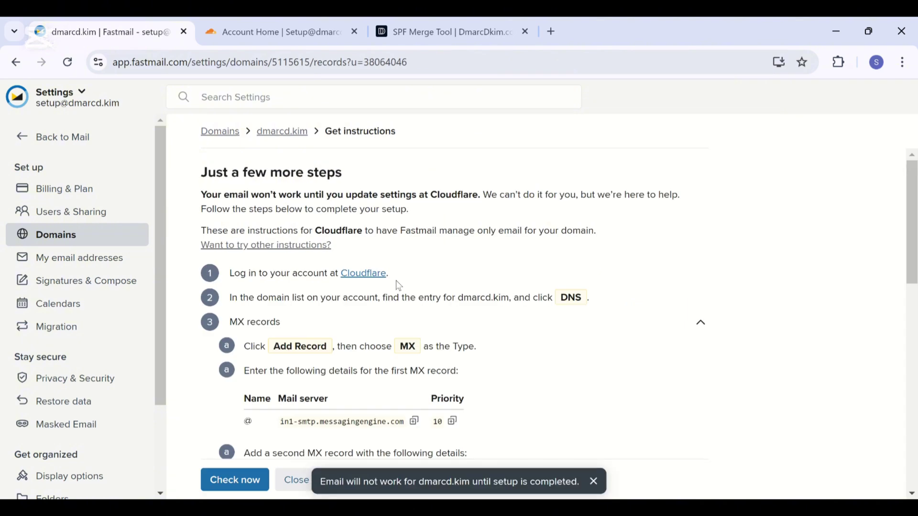
pyautogui.scroll(-1, 399, 285)
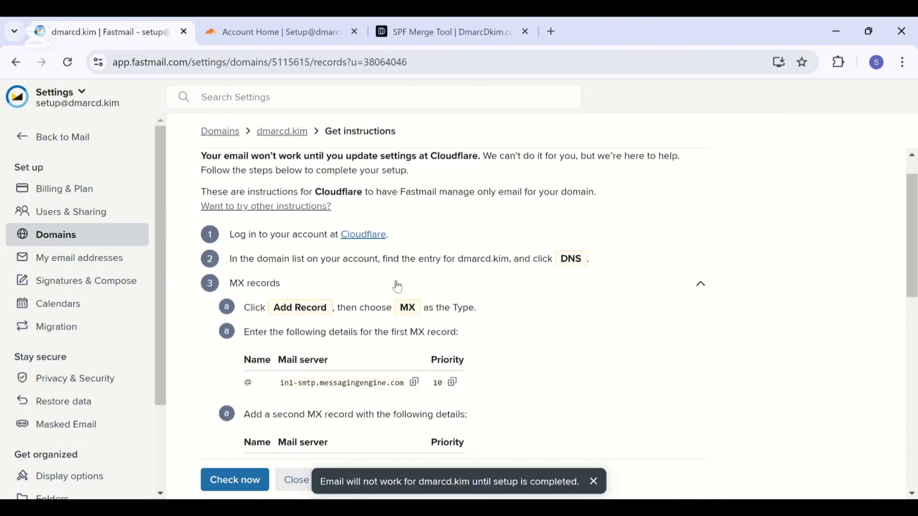
pyautogui.scroll(-6, 397, 286)
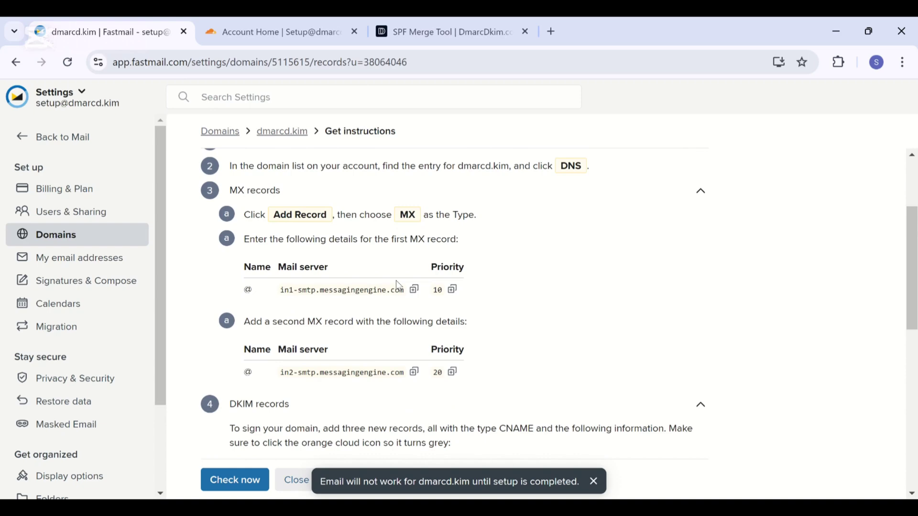
pyautogui.scroll(-6, 398, 286)
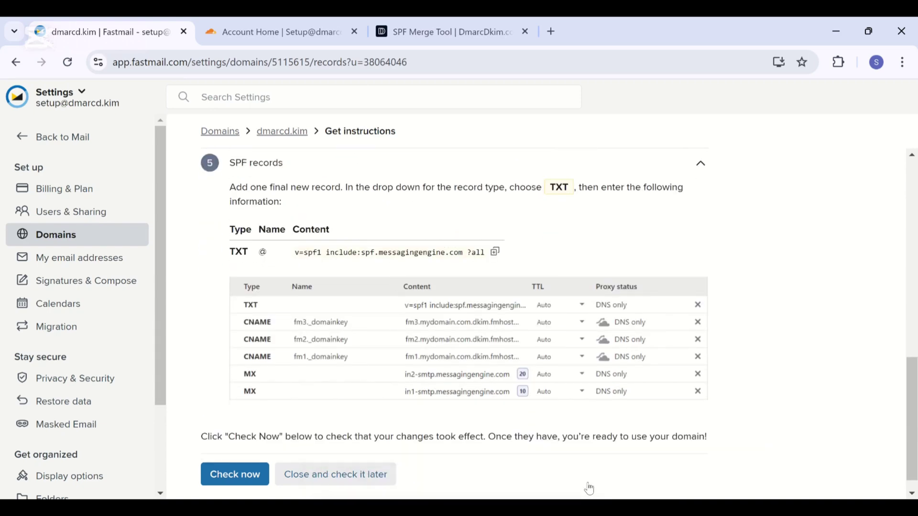
pyautogui.scroll(3, 587, 483)
pyautogui.scroll(10, 587, 483)
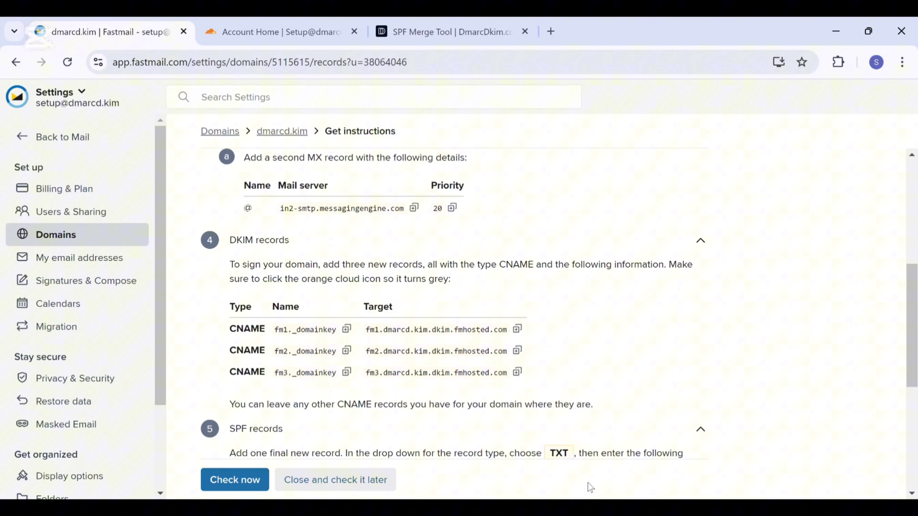
# Open dmarcd.kim's DNS records in Cloudflare and start a new MX record
pyautogui.click(285, 19)
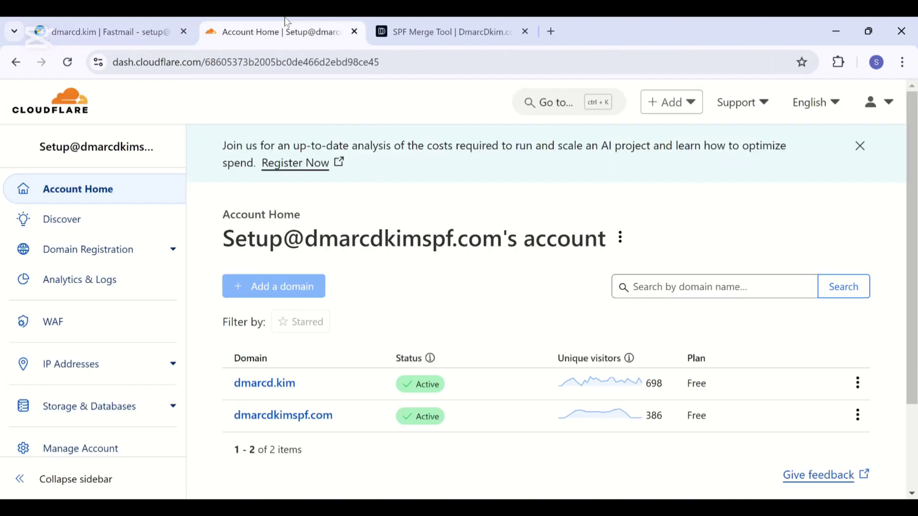
pyautogui.click(275, 384)
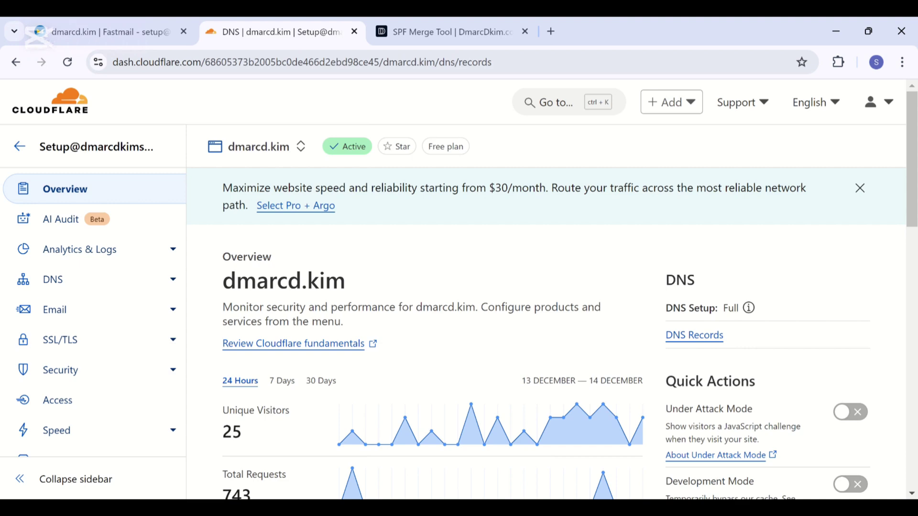
pyautogui.scroll(-1, 641, 328)
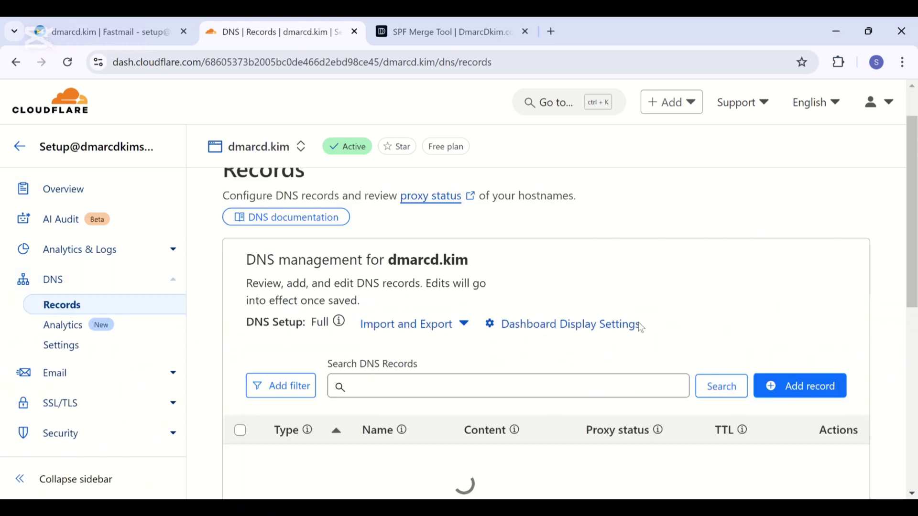
pyautogui.click(807, 383)
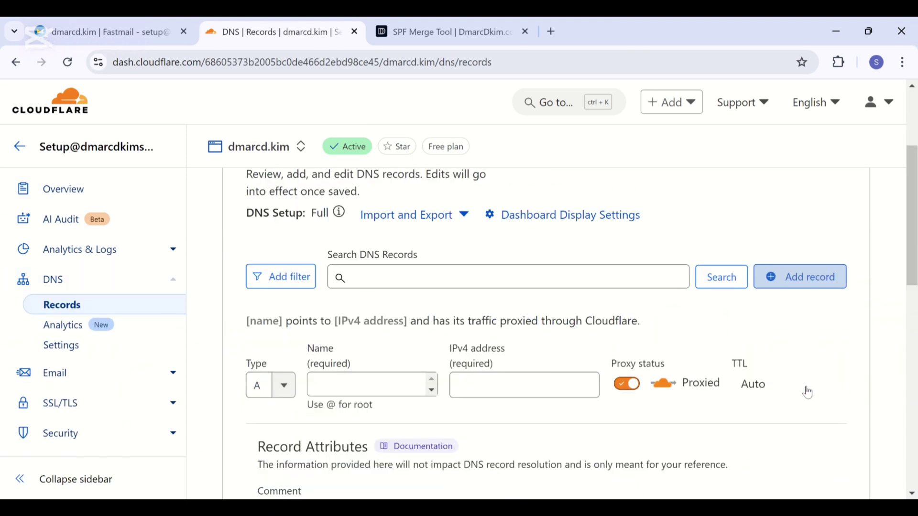
pyautogui.click(284, 317)
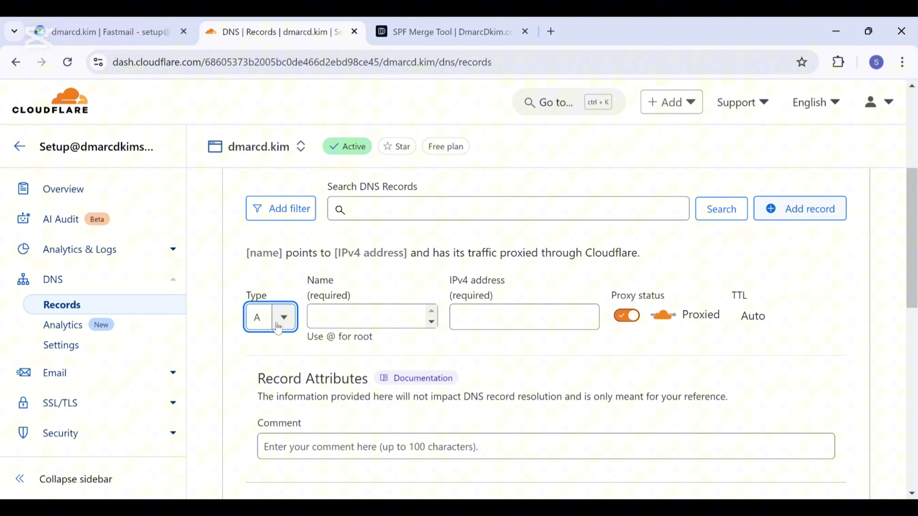
pyautogui.scroll(-4, 266, 415)
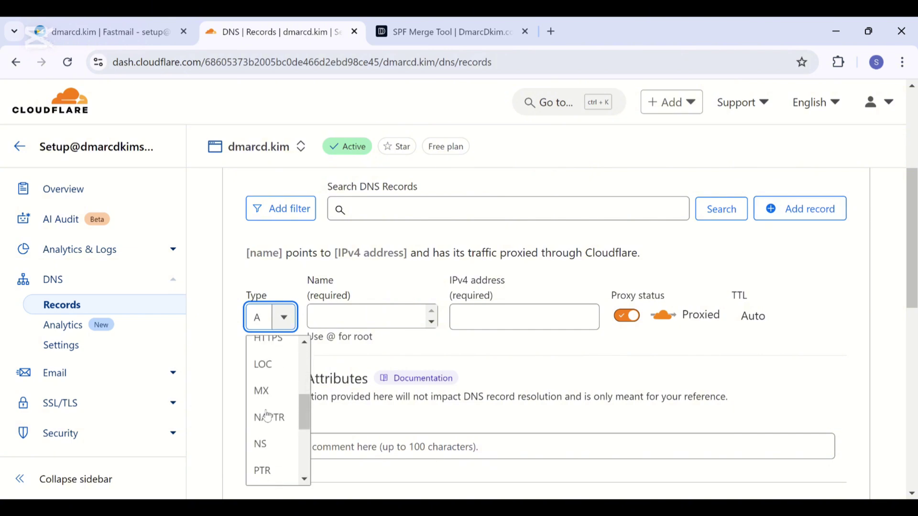
pyautogui.click(263, 392)
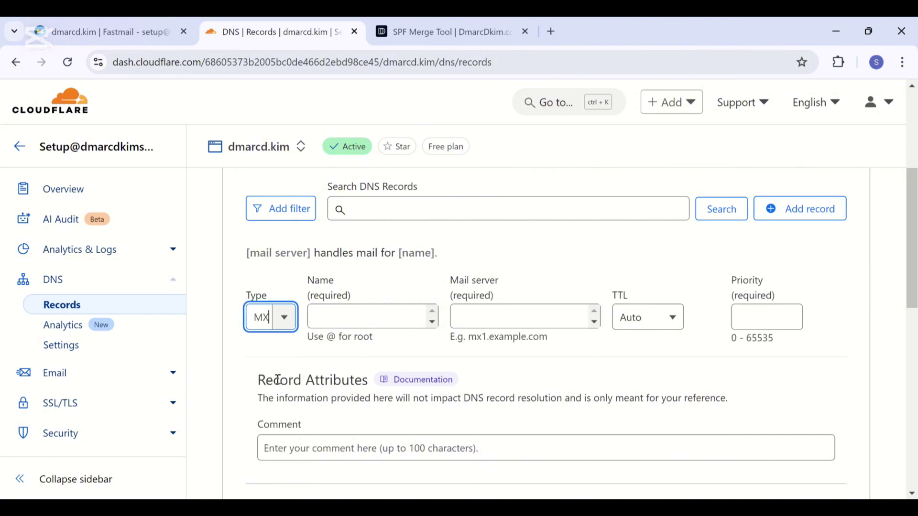
# Fill in the MX record: name @, mail server in1-smtp.messagingengine.com, priority 10
pyautogui.click(116, 28)
pyautogui.scroll(-2, 379, 340)
pyautogui.click(414, 322)
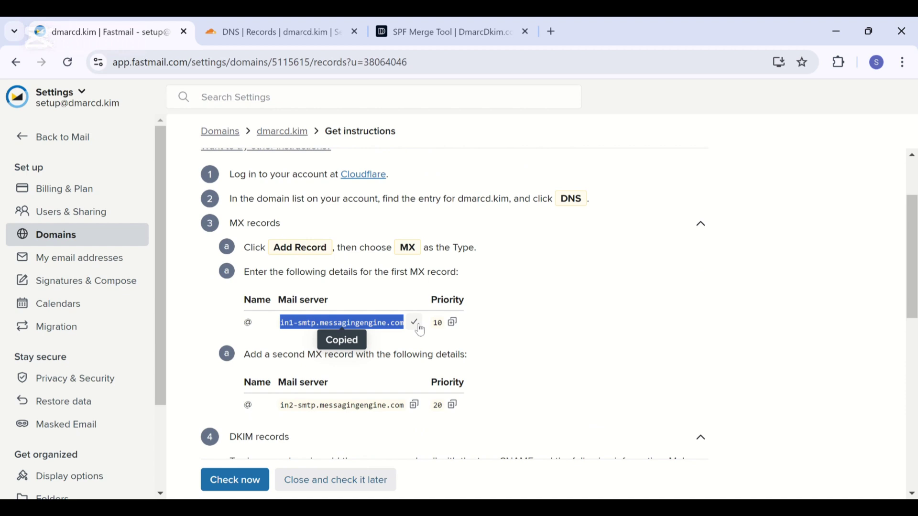
pyautogui.click(280, 31)
pyautogui.click(385, 319)
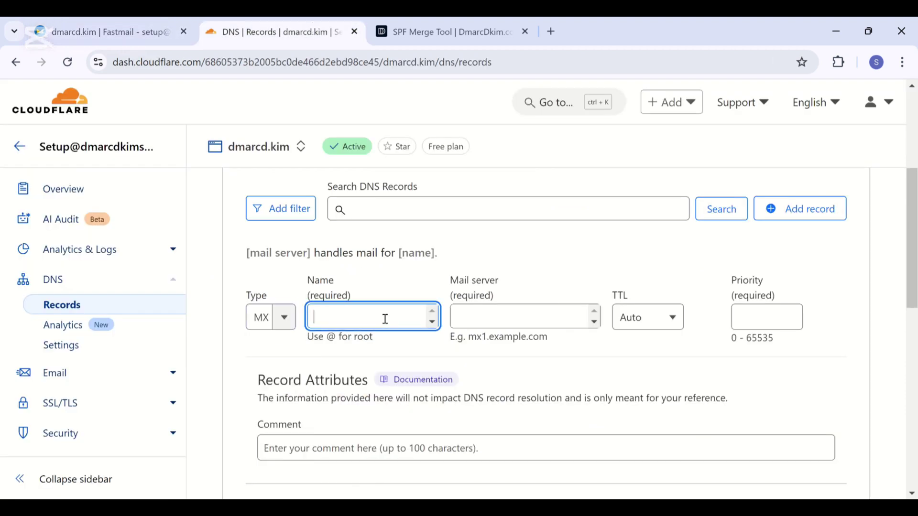
pyautogui.write('@')
pyautogui.click(498, 319)
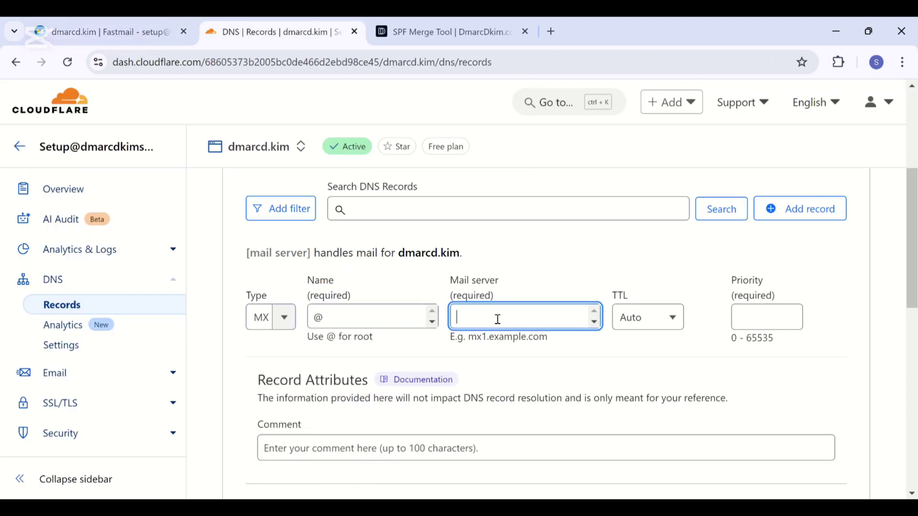
pyautogui.hotkey('ctrl', 'v')
pyautogui.click(740, 318)
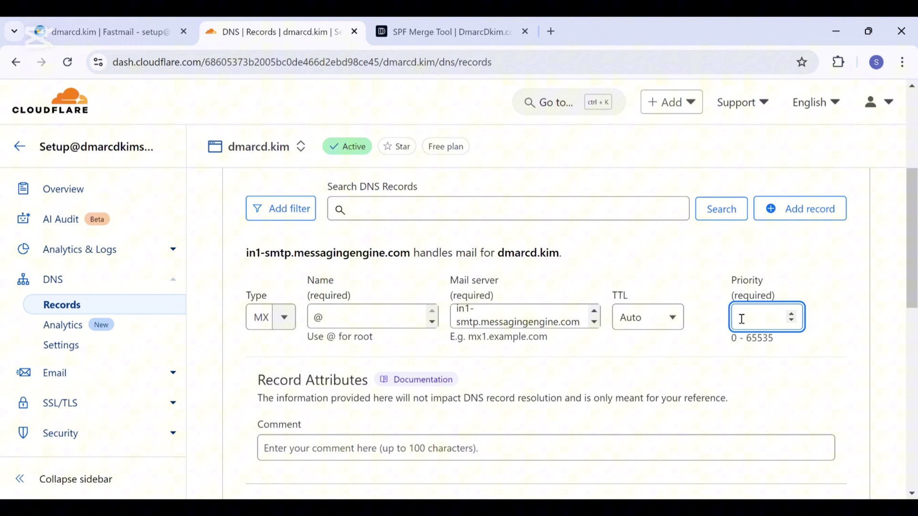
pyautogui.write('10')
pyautogui.click(773, 391)
pyautogui.scroll(-2, 772, 389)
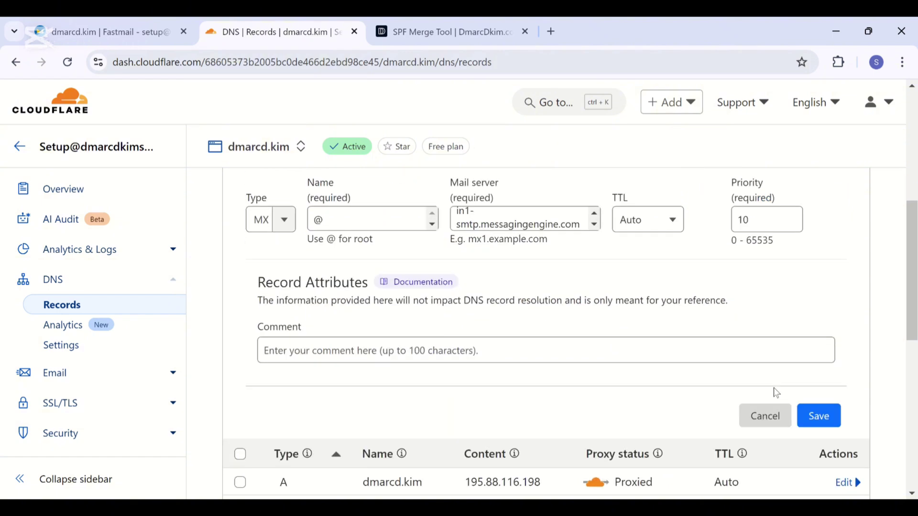
# Save the first MX record and copy Fastmail's second mail server hostname
pyautogui.click(818, 418)
pyautogui.click(111, 29)
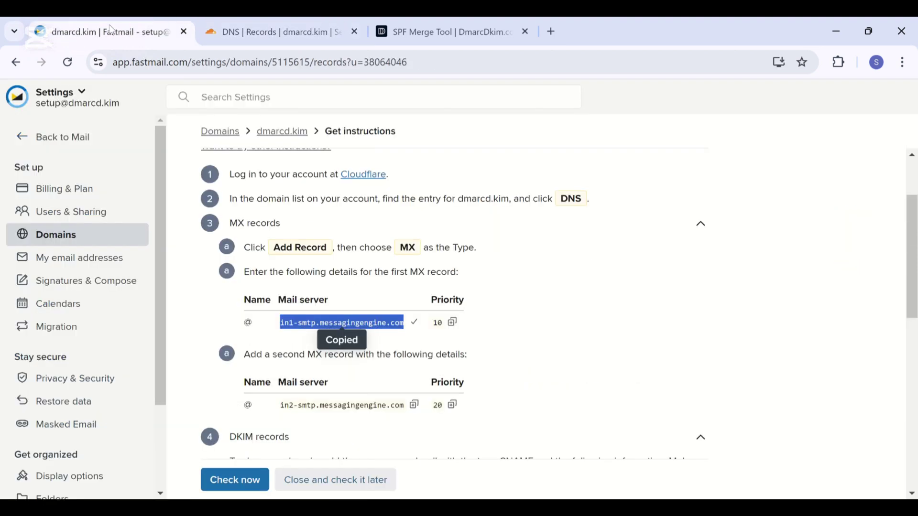
pyautogui.click(414, 405)
pyautogui.click(280, 31)
pyautogui.scroll(3, 760, 242)
# Add and save a second MX record: @, in2-smtp.messagingengine.com, priority 20
pyautogui.click(800, 229)
pyautogui.click(280, 341)
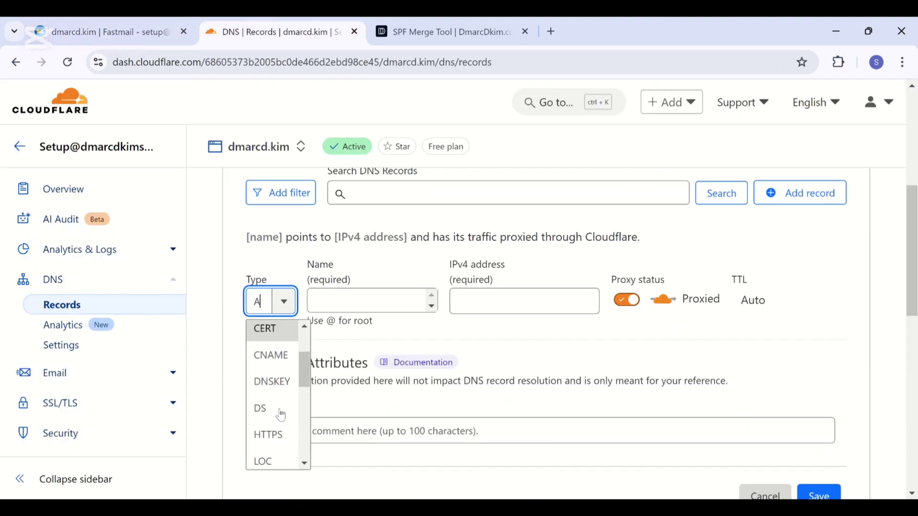
pyautogui.scroll(-2, 281, 411)
pyautogui.click(281, 417)
pyautogui.click(406, 301)
pyautogui.write('@')
pyautogui.click(512, 300)
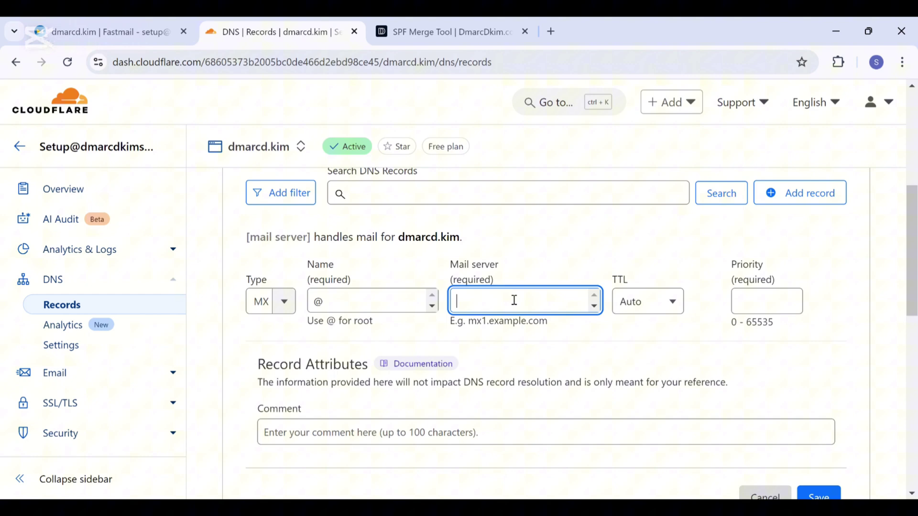
pyautogui.hotkey('ctrl', 'v')
pyautogui.click(760, 300)
pyautogui.write('20')
pyautogui.scroll(-1, 794, 430)
pyautogui.click(815, 482)
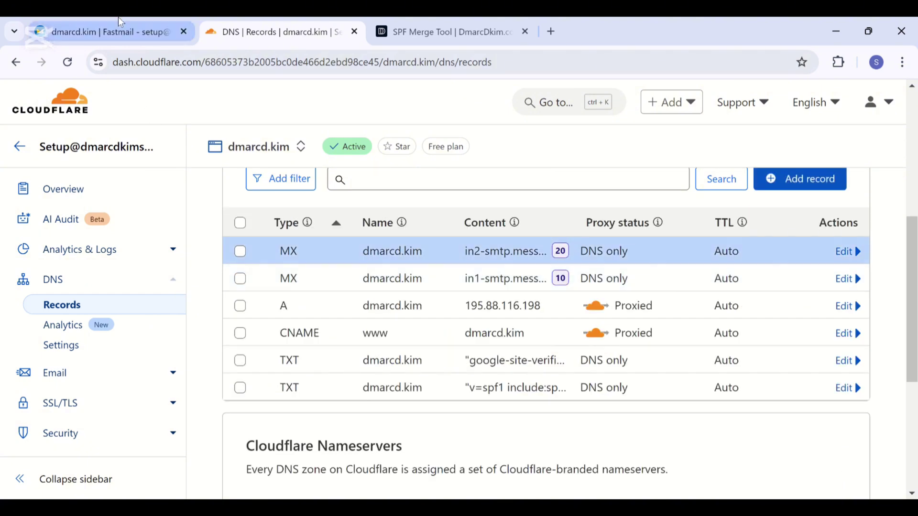
# Start a new CNAME record in Cloudflare named fm1._domainkey, copied from Fastmail
pyautogui.click(118, 23)
pyautogui.scroll(-2, 307, 265)
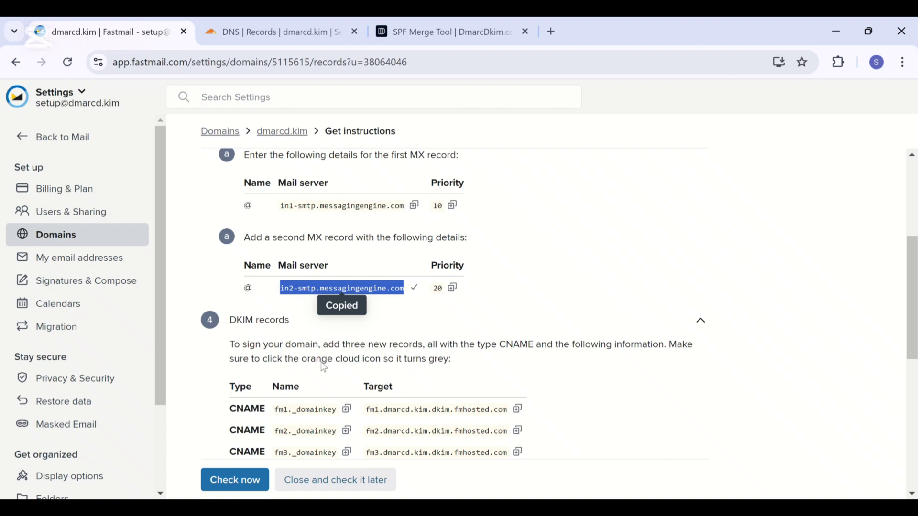
pyautogui.scroll(-1, 323, 366)
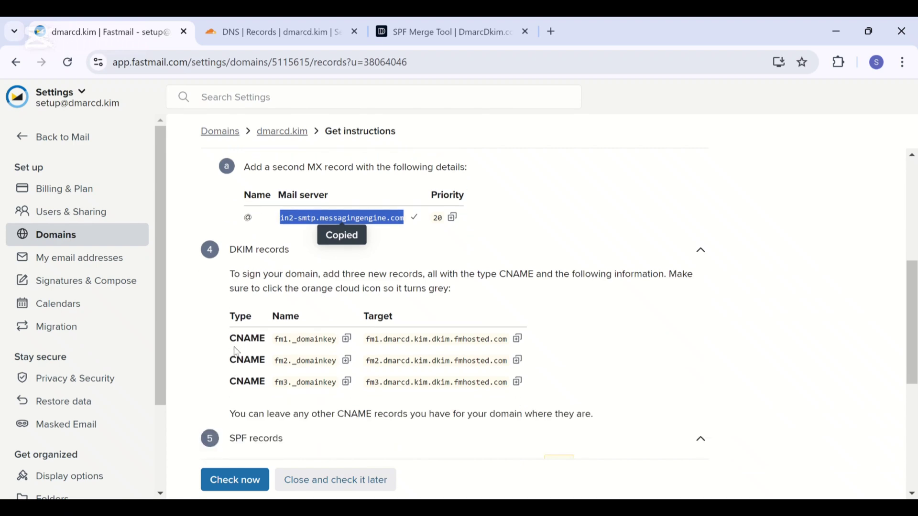
pyautogui.click(347, 338)
pyautogui.click(268, 32)
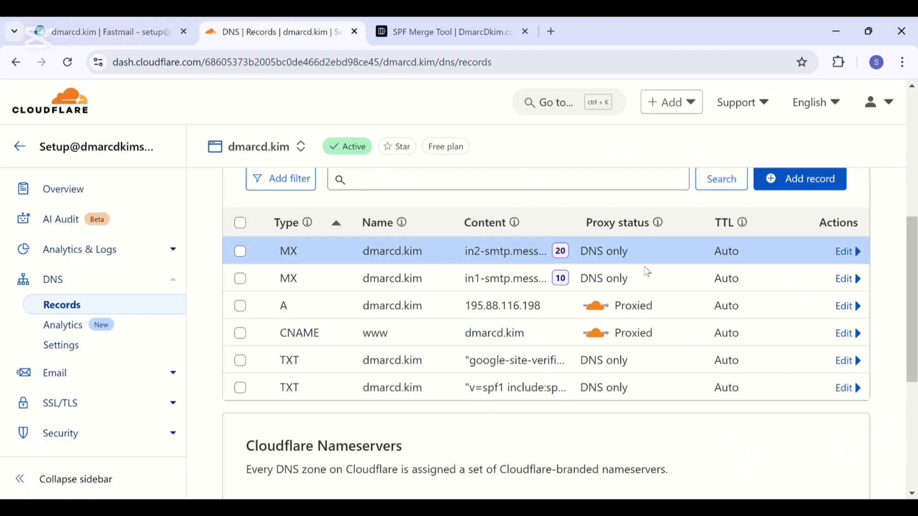
pyautogui.click(797, 178)
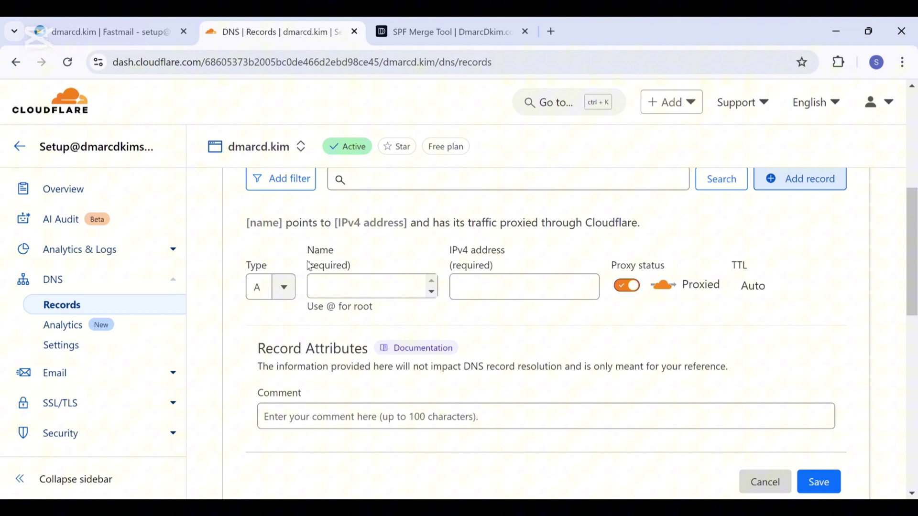
pyautogui.click(277, 287)
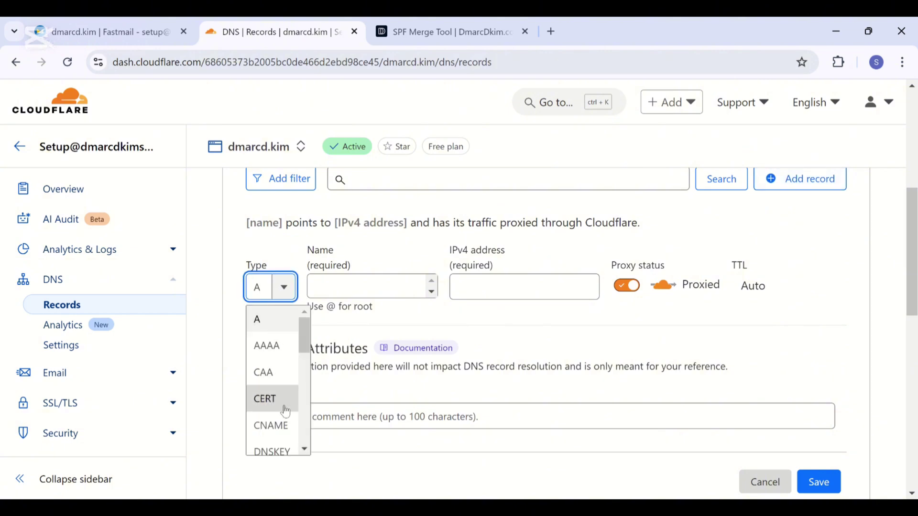
pyautogui.click(282, 425)
pyautogui.click(452, 294)
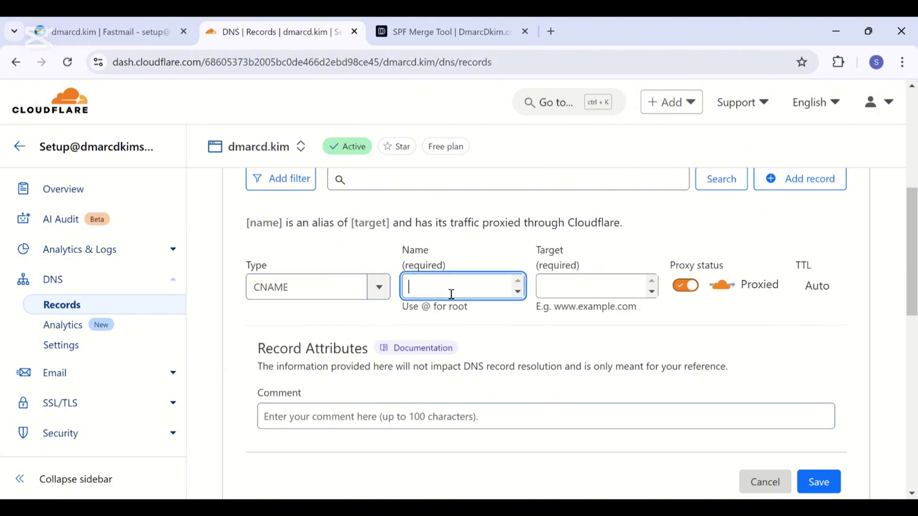
pyautogui.hotkey('ctrl', 'v')
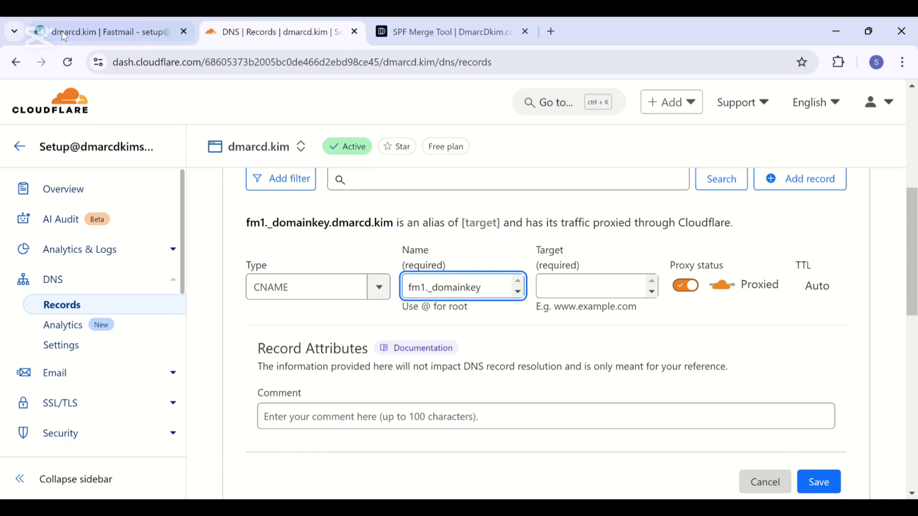
# Point it to fm1.dmarcd.kim.dkim.fmhosted.com, set it to DNS only, and save
pyautogui.click(62, 30)
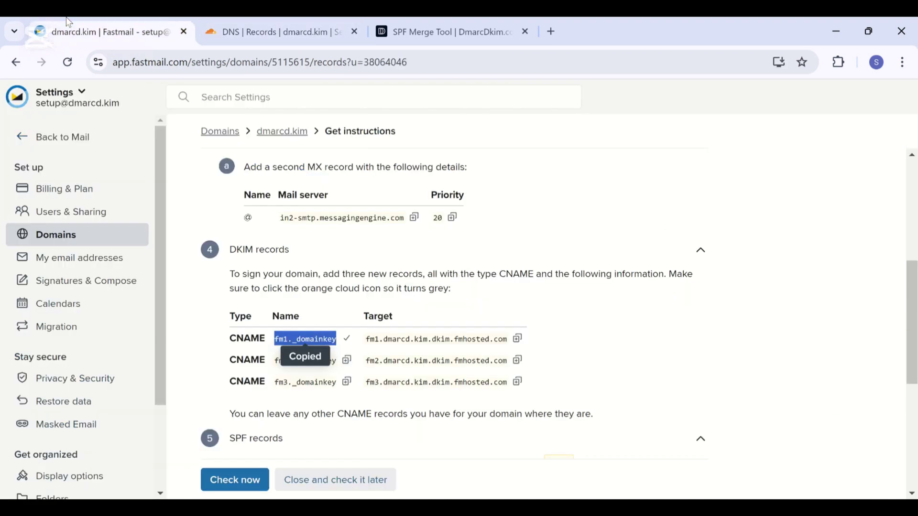
pyautogui.click(517, 338)
pyautogui.hotkey('ctrl', 'Tab')
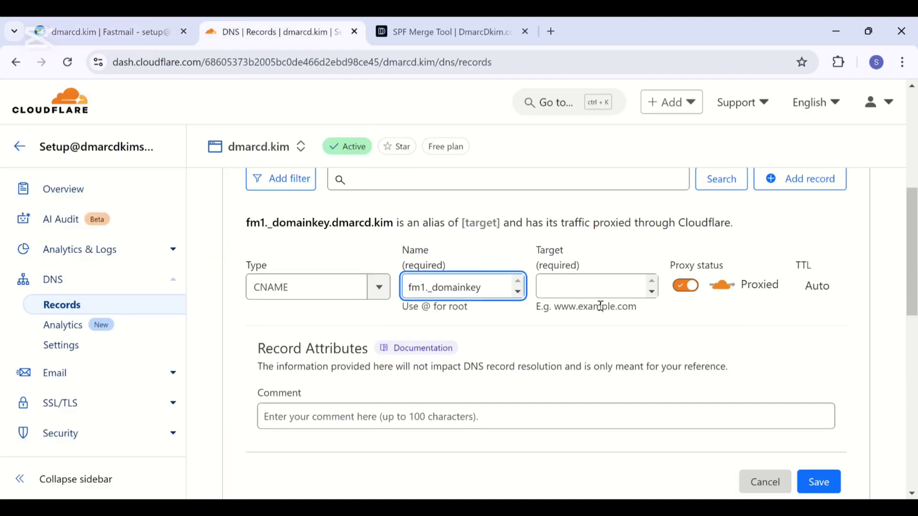
pyautogui.click(608, 298)
pyautogui.hotkey('ctrl', 'v')
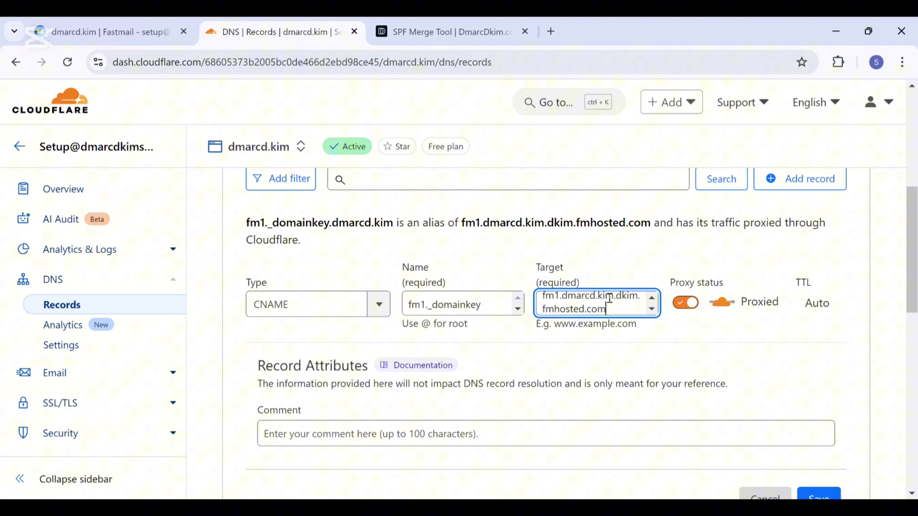
pyautogui.click(681, 287)
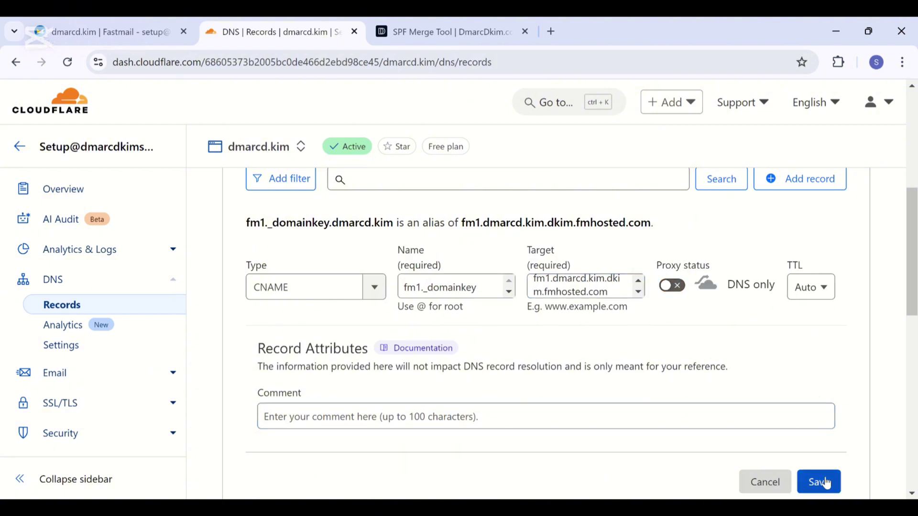
pyautogui.click(826, 482)
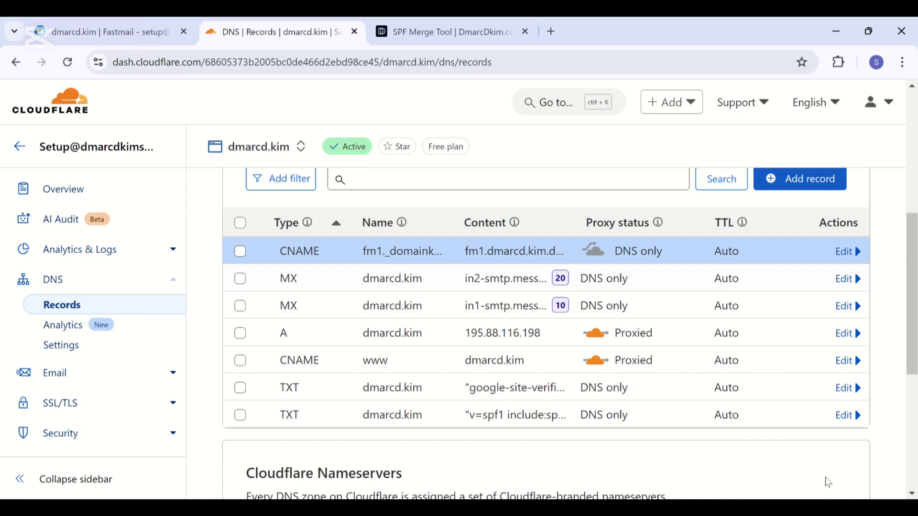
# Add DNS-only CNAMEs fm2._domainkey and fm3._domainkey, then open the root SPF TXT record for editing
pyautogui.click(779, 189)
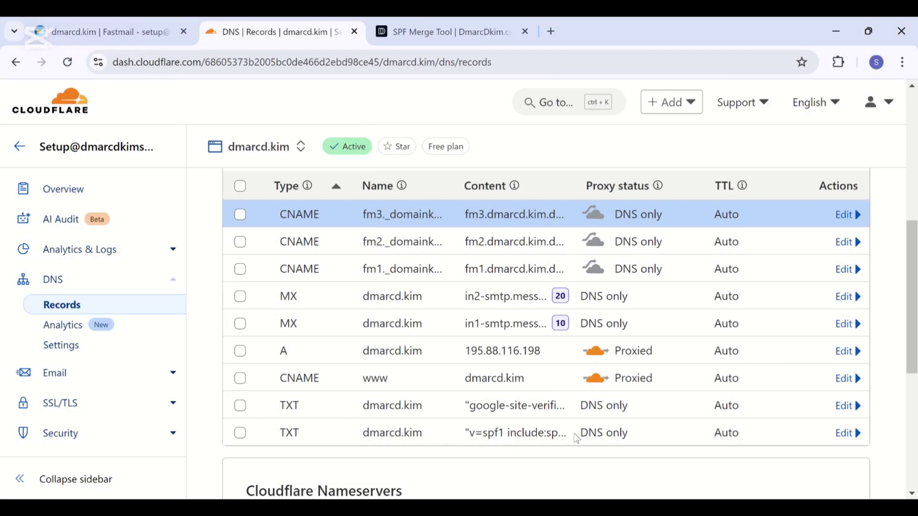
pyautogui.click(845, 433)
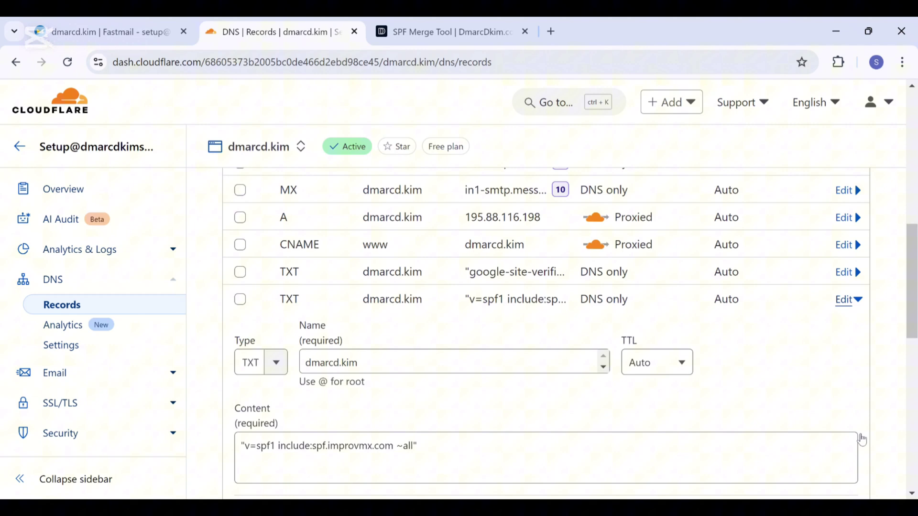
pyautogui.scroll(-1, 862, 438)
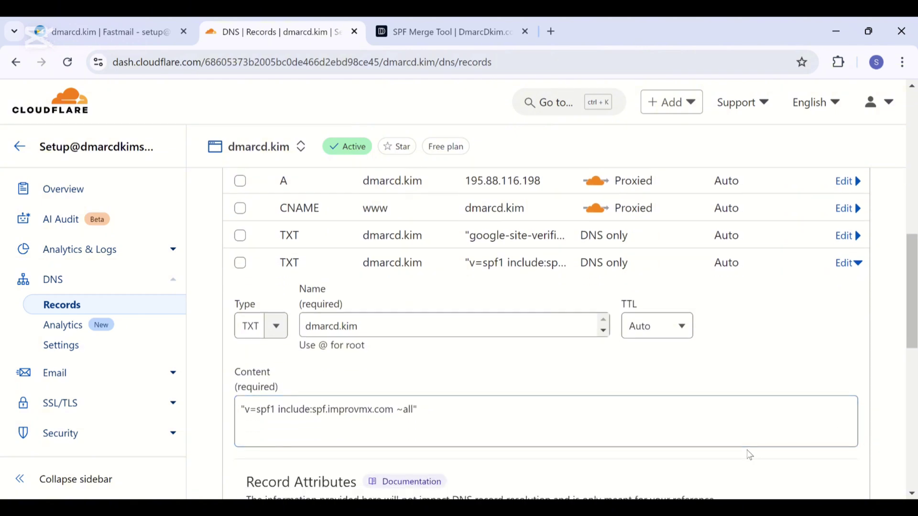
# Merge Fastmail's SPF record with dmarcdkimspf.com's existing SPF in the SPF Merge Tool
pyautogui.click(478, 19)
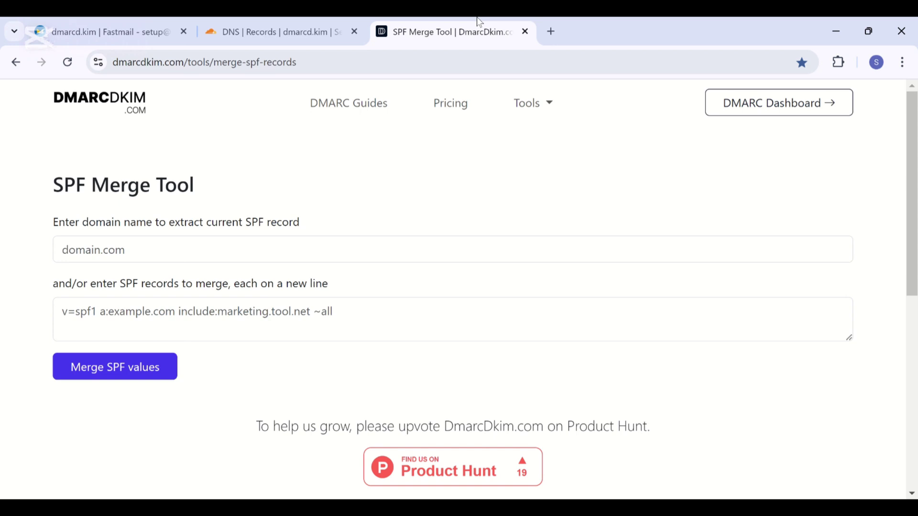
pyautogui.click(381, 242)
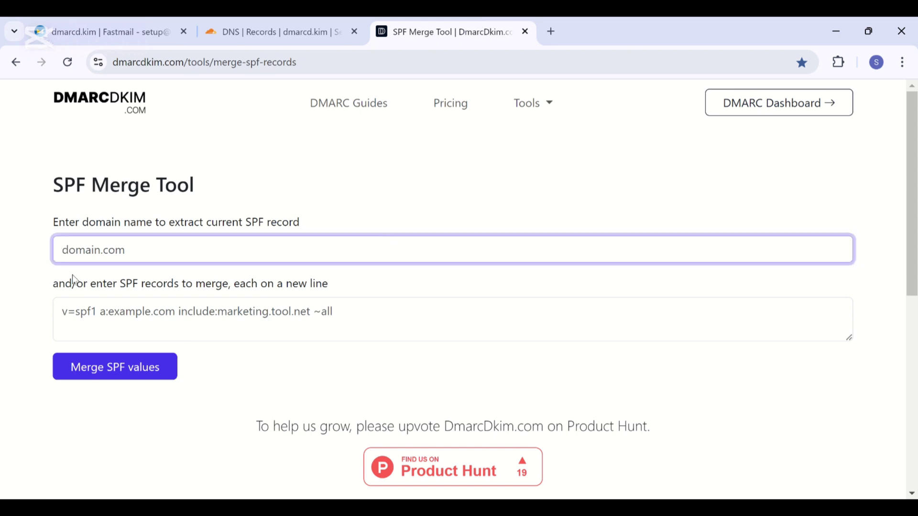
pyautogui.click(142, 277)
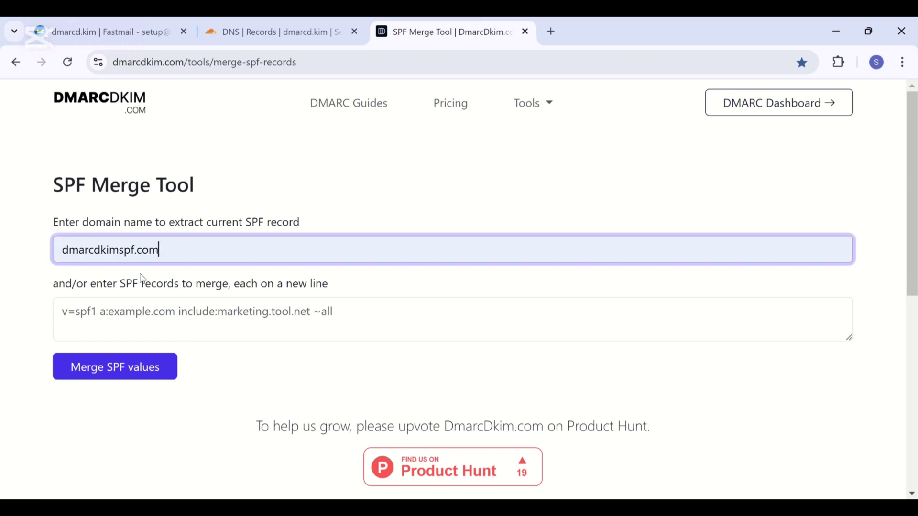
pyautogui.click(99, 16)
pyautogui.click(495, 393)
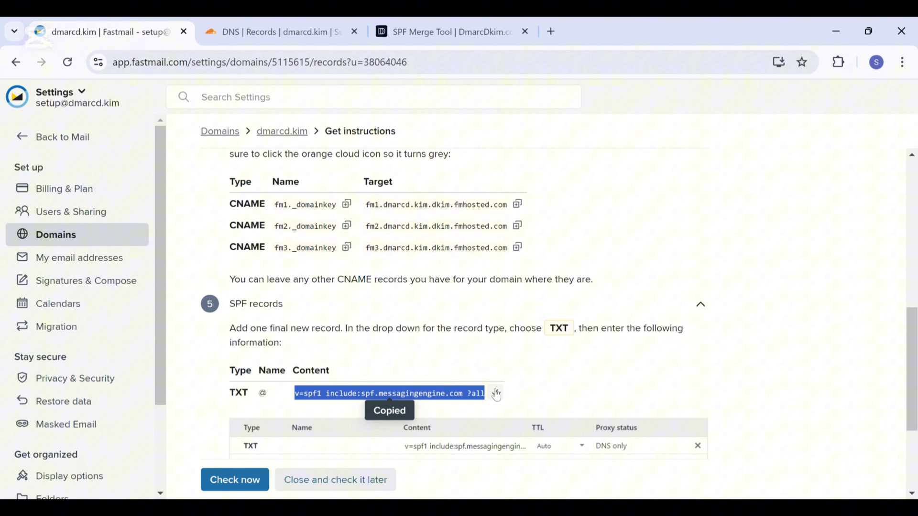
pyautogui.click(423, 30)
pyautogui.click(322, 327)
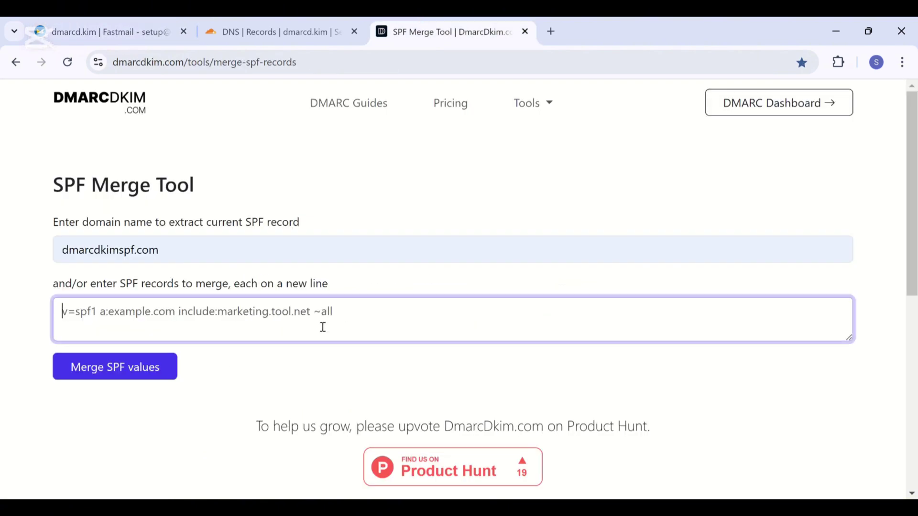
pyautogui.hotkey('ctrl', 'v')
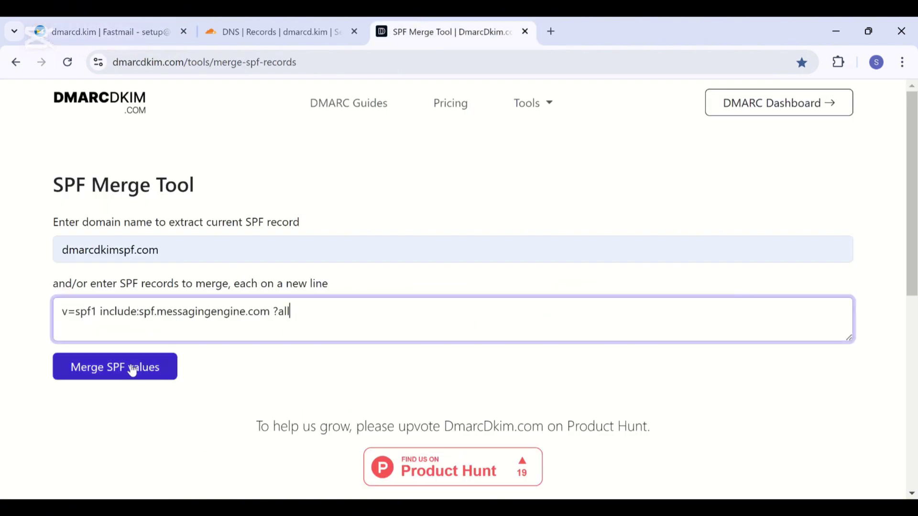
pyautogui.click(132, 369)
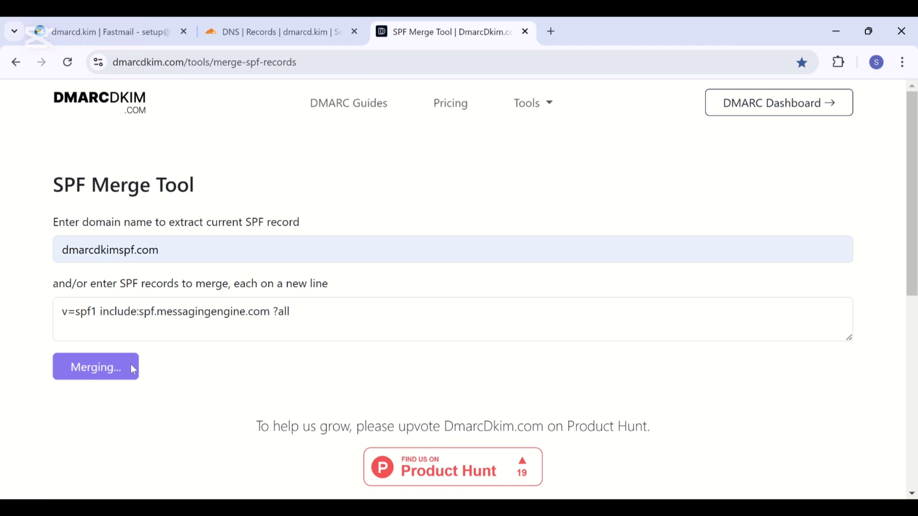
# Compare the ?all and -all qualifiers, then copy the merged SPF value
pyautogui.scroll(-4, 132, 369)
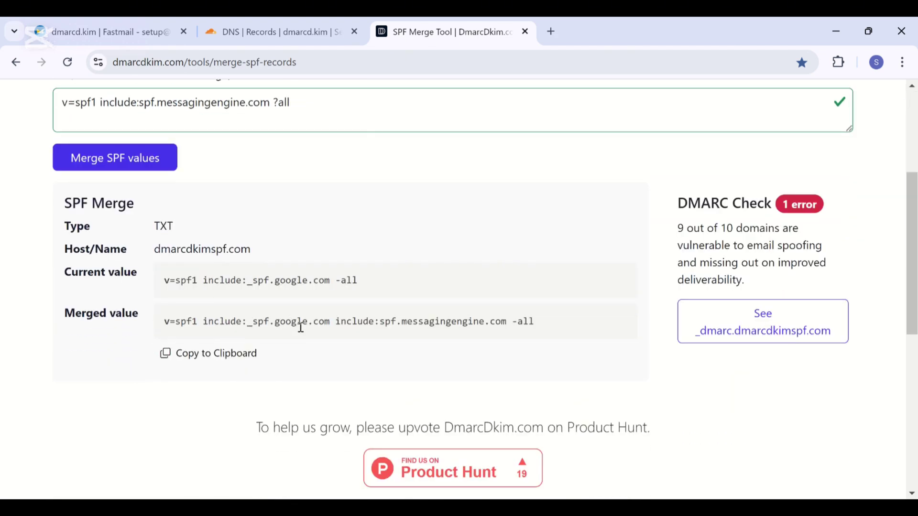
pyautogui.scroll(1, 317, 337)
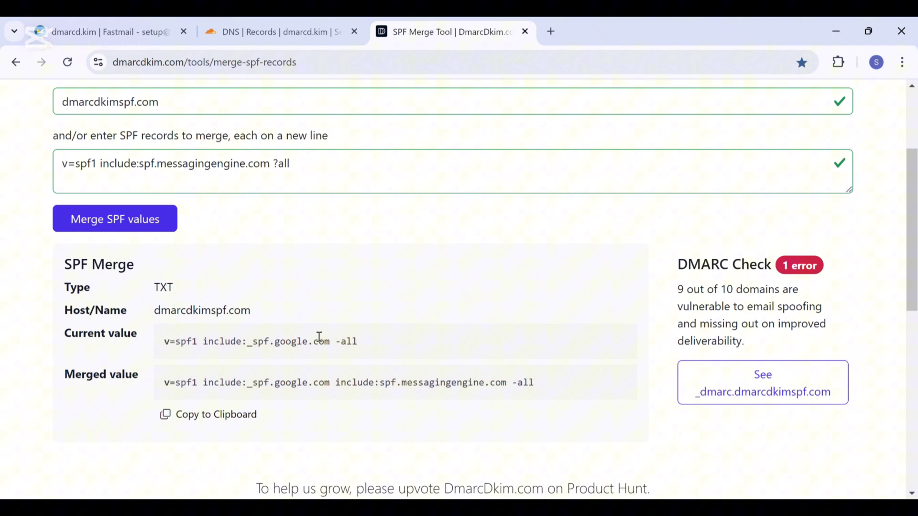
pyautogui.click(270, 163)
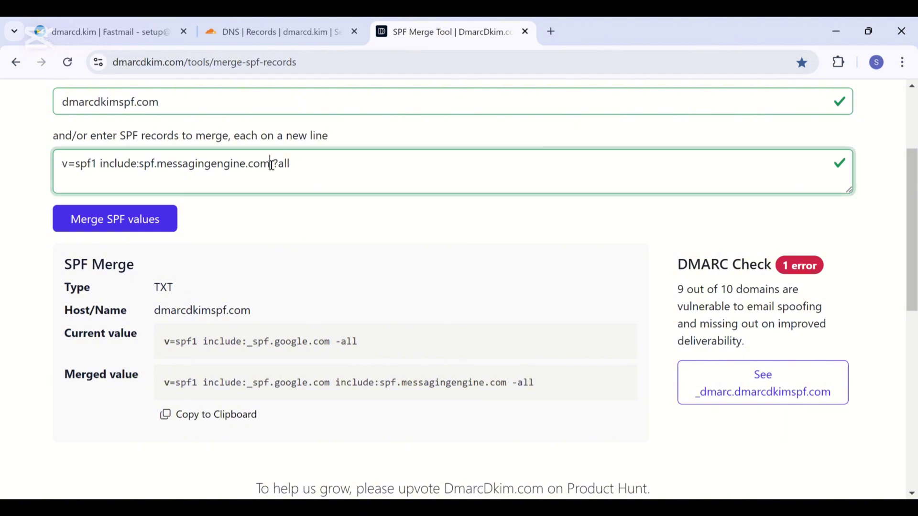
pyautogui.moveTo(270, 164); pyautogui.dragTo(279, 165)
pyautogui.click(293, 181)
pyautogui.moveTo(510, 382); pyautogui.dragTo(517, 382)
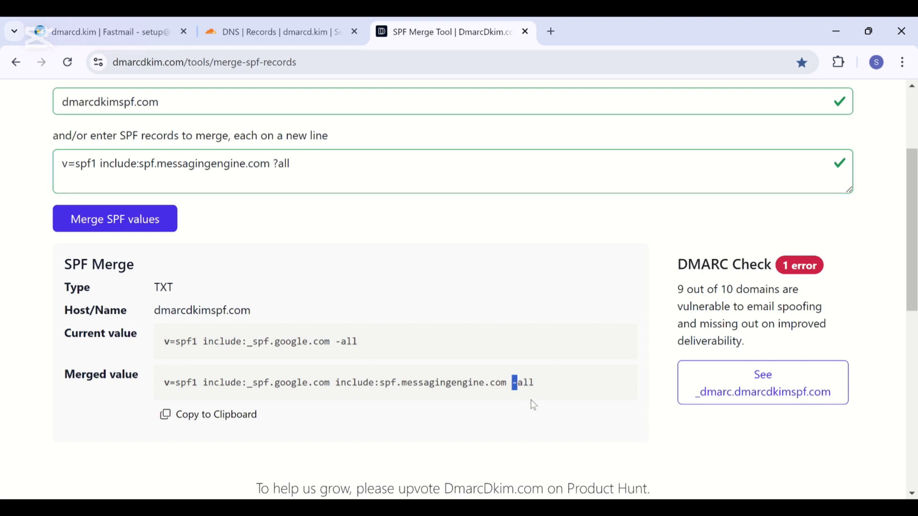
pyautogui.click(533, 405)
pyautogui.click(205, 414)
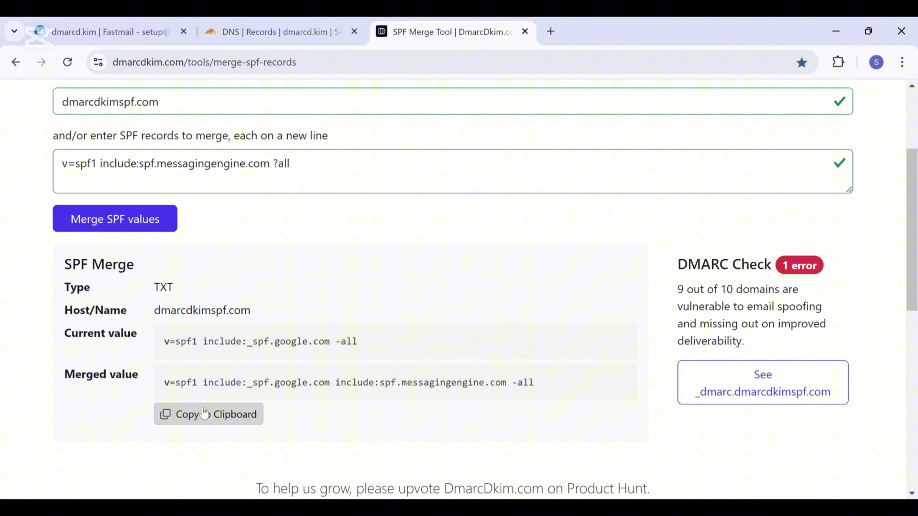
# Replace the SPF TXT content with "v=spf1 include:_spf.google.com include:spf.messagingengine.com -all" and save it
pyautogui.click(295, 23)
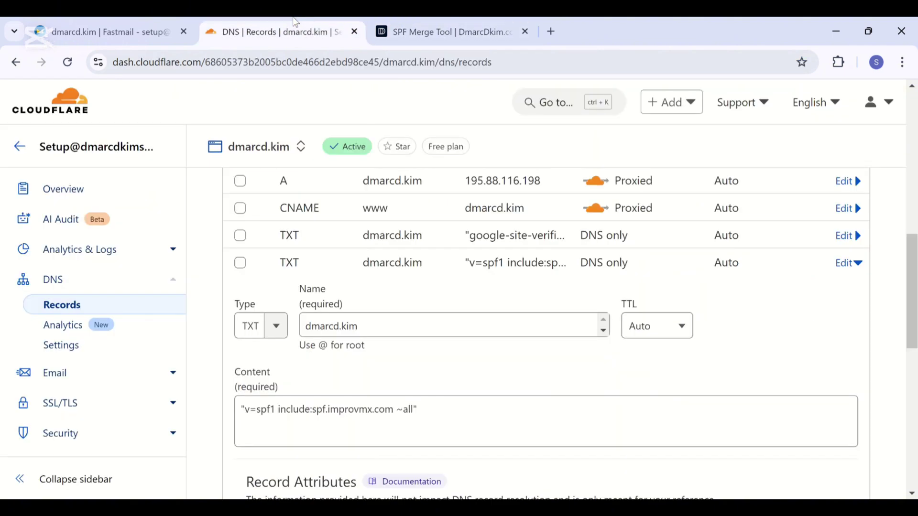
pyautogui.tripleClick(385, 409)
pyautogui.hotkey('ctrl', 'v')
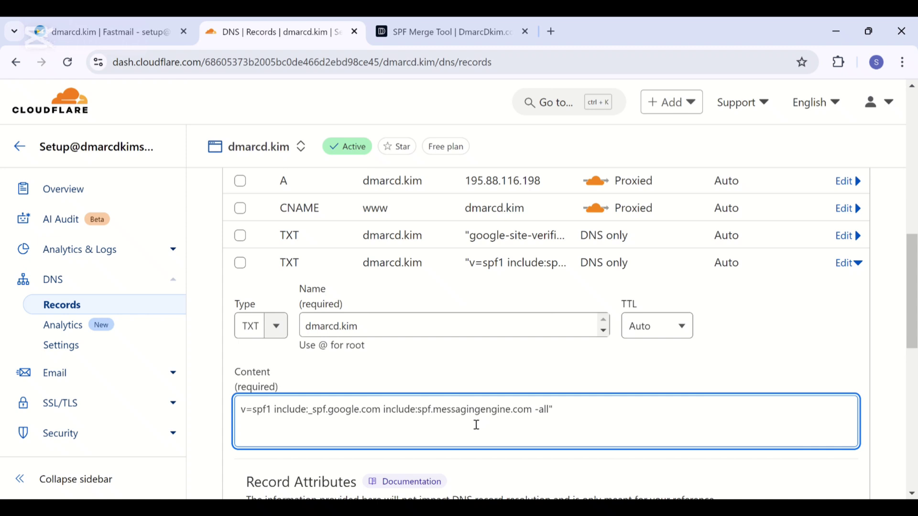
pyautogui.click(233, 410)
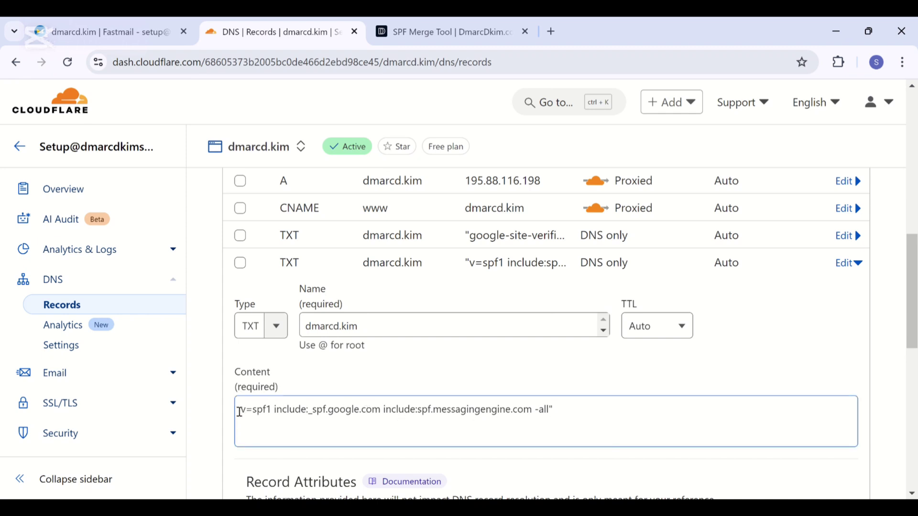
pyautogui.click(240, 412)
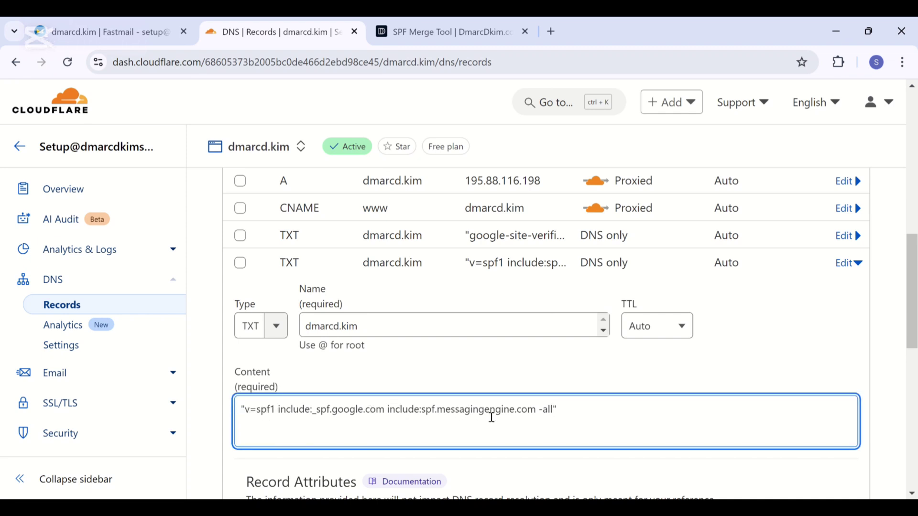
pyautogui.scroll(-2, 504, 416)
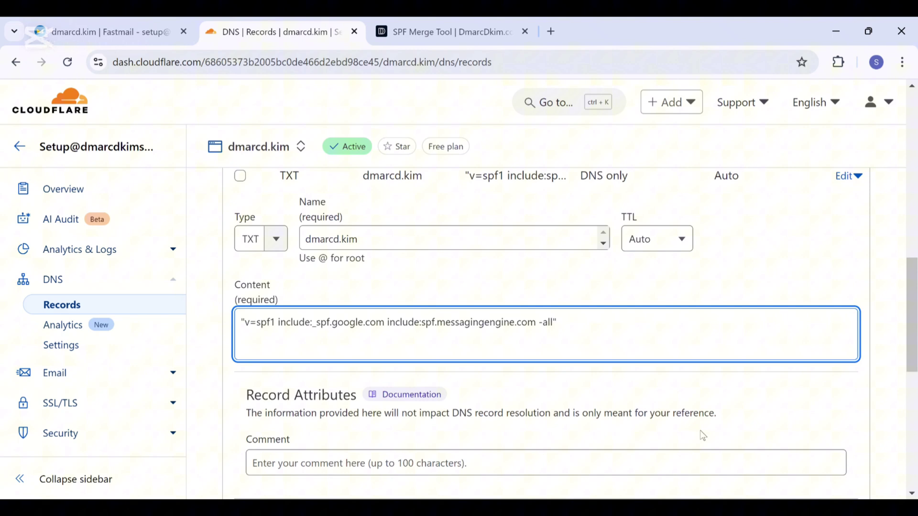
pyautogui.scroll(-1, 703, 436)
pyautogui.click(823, 463)
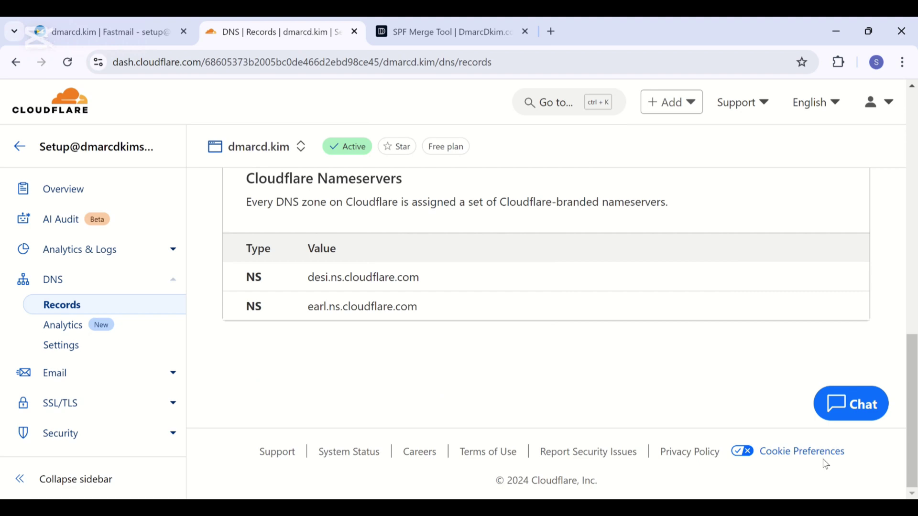
pyautogui.scroll(5, 825, 464)
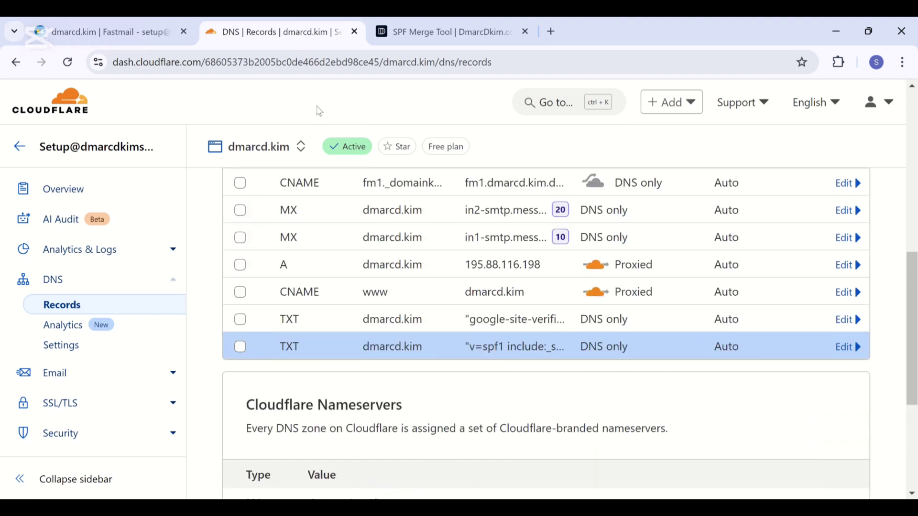
# Run Fastmail's DNS check for dmarcd.kim and review the MX, DKIM and SPF results
pyautogui.click(103, 31)
pyautogui.scroll(-3, 265, 383)
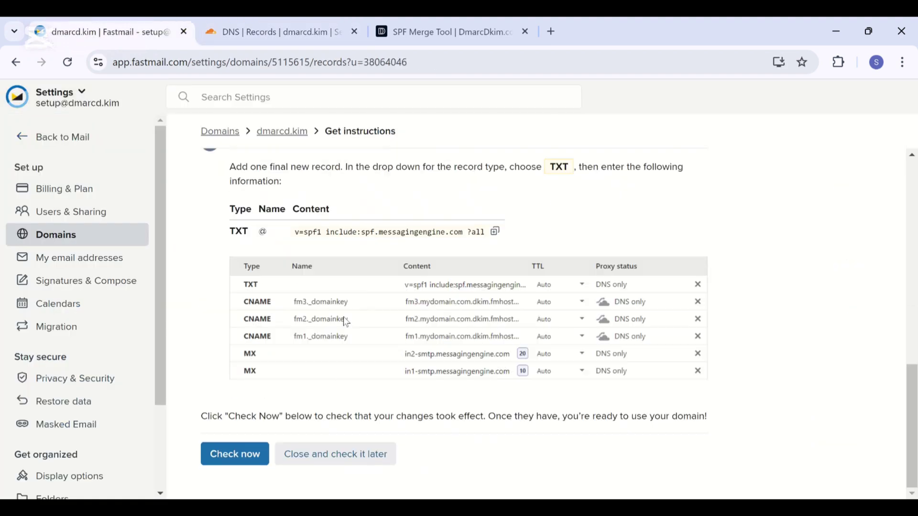
pyautogui.click(252, 456)
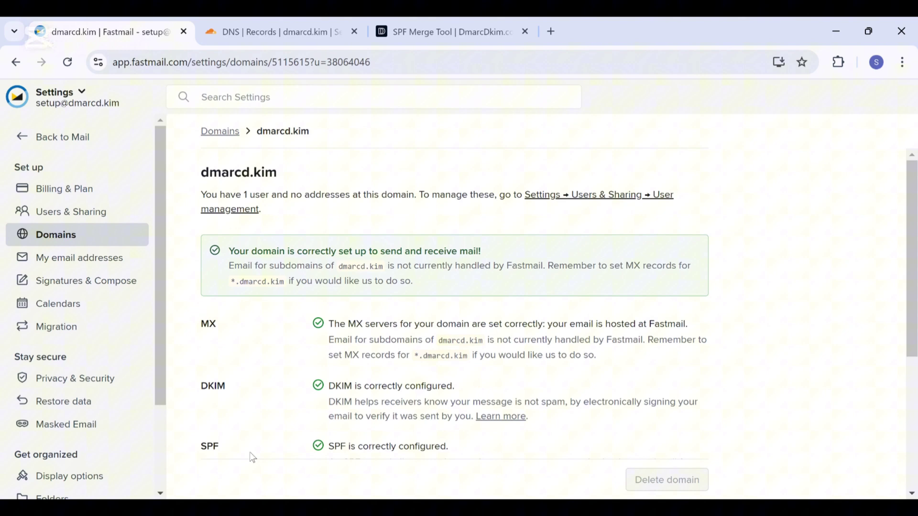
pyautogui.scroll(-1, 245, 457)
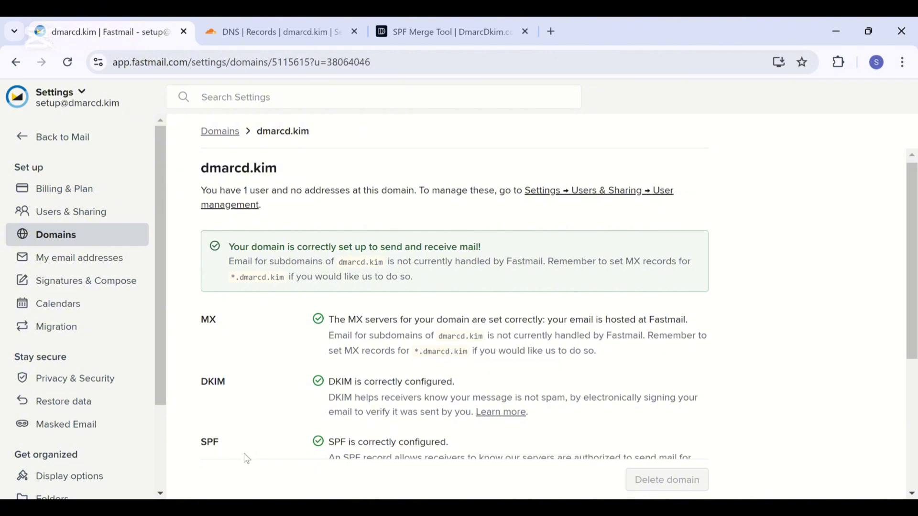
pyautogui.scroll(-1, 246, 458)
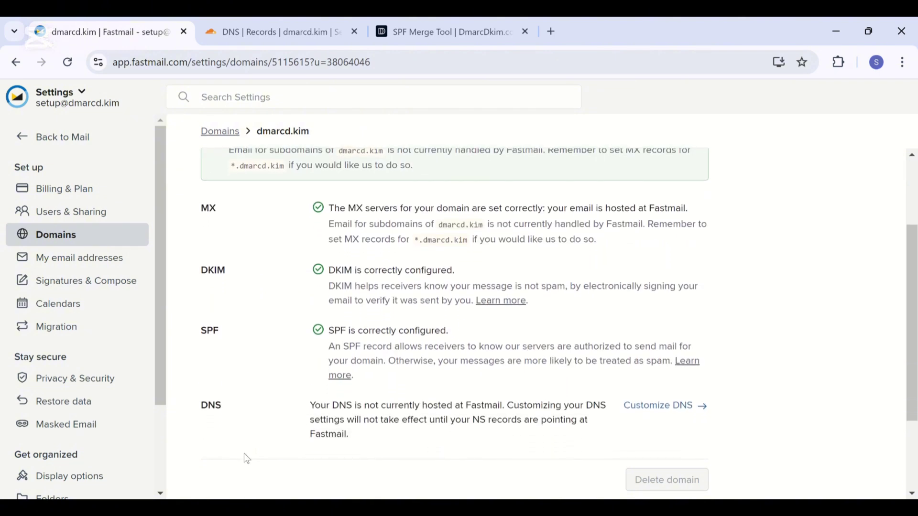
pyautogui.scroll(-1, 246, 458)
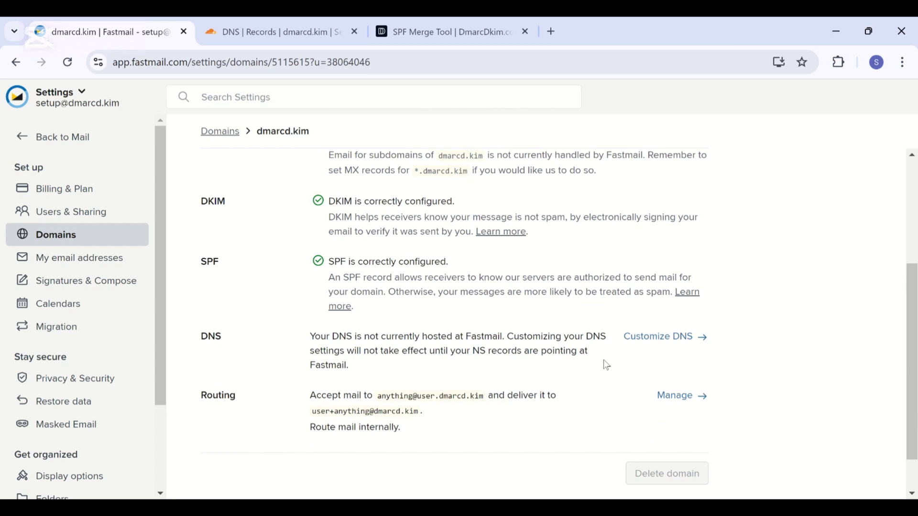
# Open Fastmail's Customize DNS page for dmarcd.kim and scroll to the _dmarc TXT record 'v=DMARC1; p=none;'
pyautogui.click(668, 345)
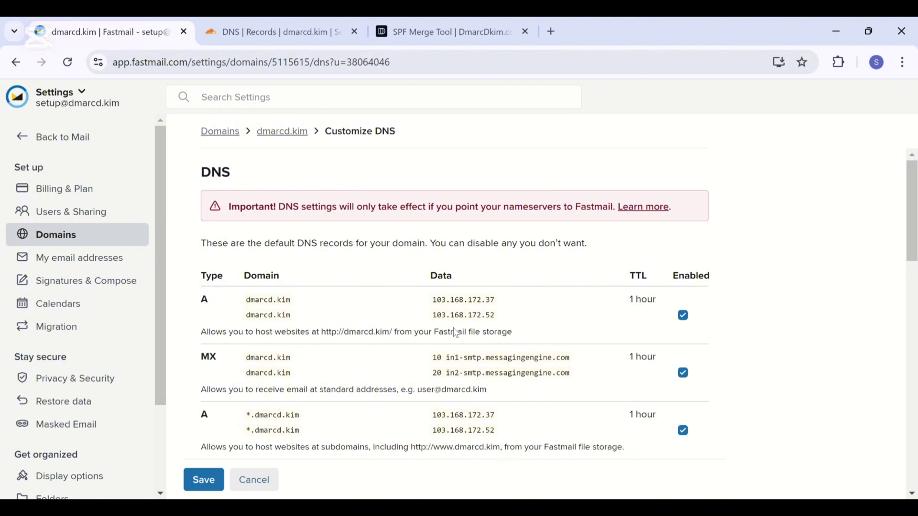
pyautogui.scroll(-10, 456, 333)
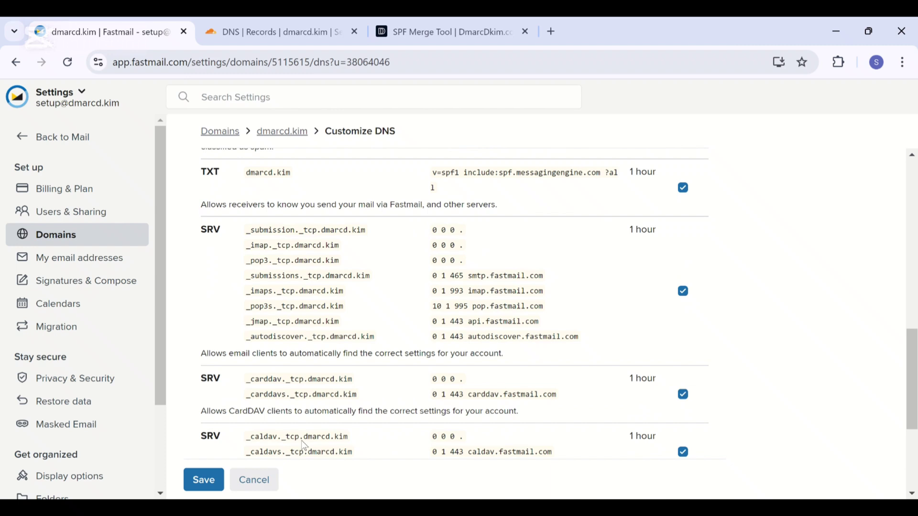
pyautogui.scroll(-3, 441, 381)
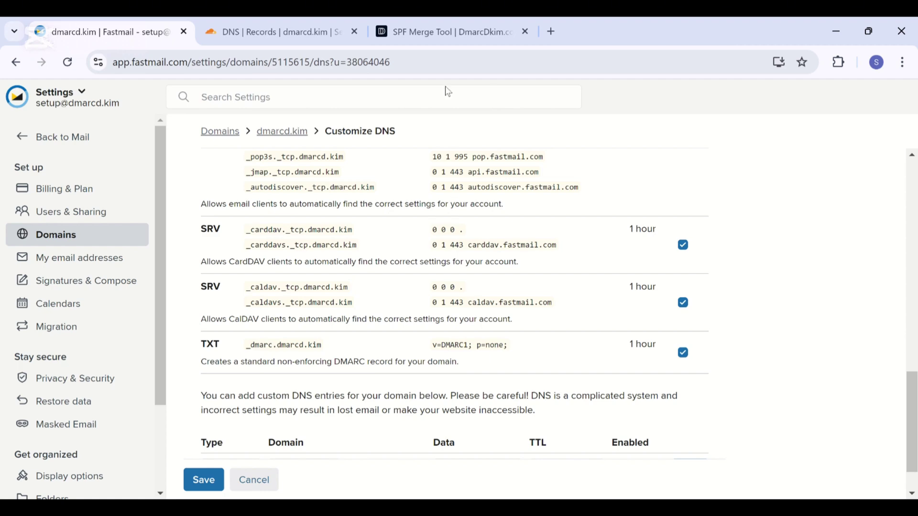
# Run DmarcDkim.com's DMARC Checker on dmarcd.kim and scroll to its suggested _dmarc TXT value
pyautogui.click(444, 32)
pyautogui.scroll(-5, 468, 344)
pyautogui.scroll(-3, 472, 360)
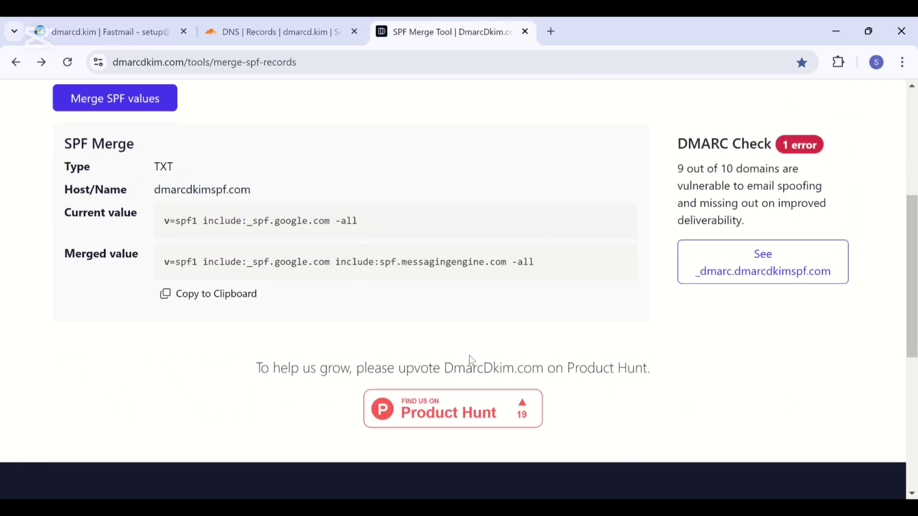
pyautogui.click(522, 418)
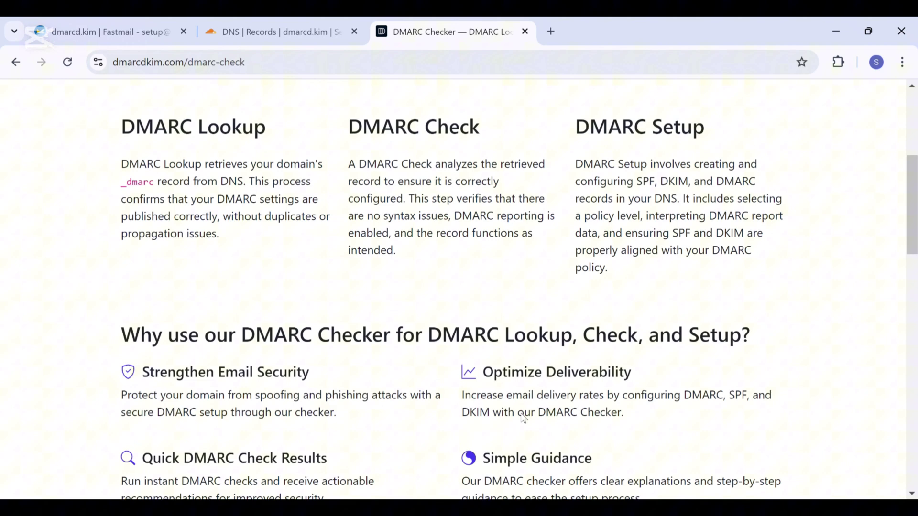
pyautogui.click(361, 303)
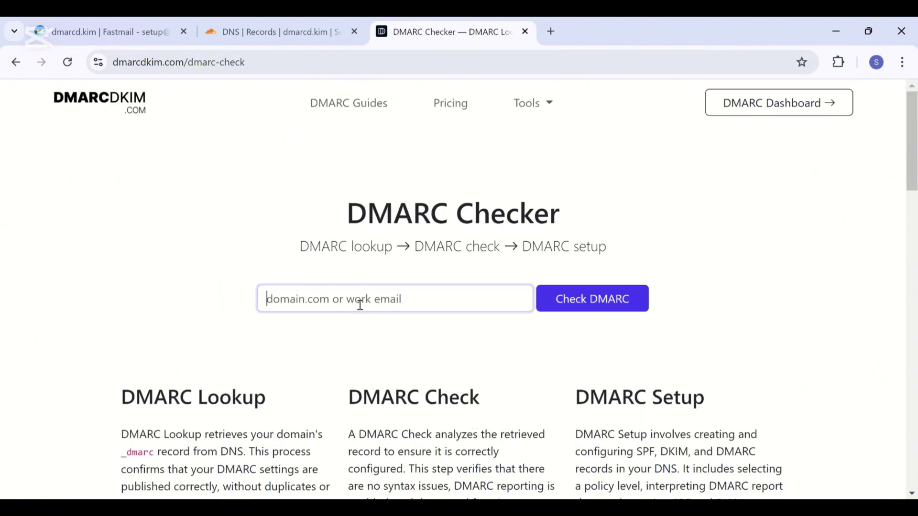
pyautogui.click(363, 371)
pyautogui.click(576, 310)
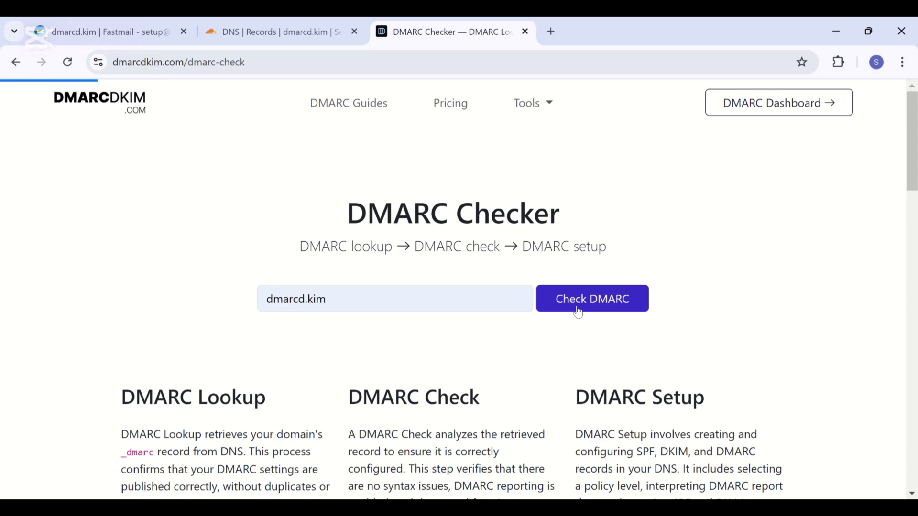
pyautogui.scroll(-4, 577, 311)
pyautogui.scroll(-2, 578, 312)
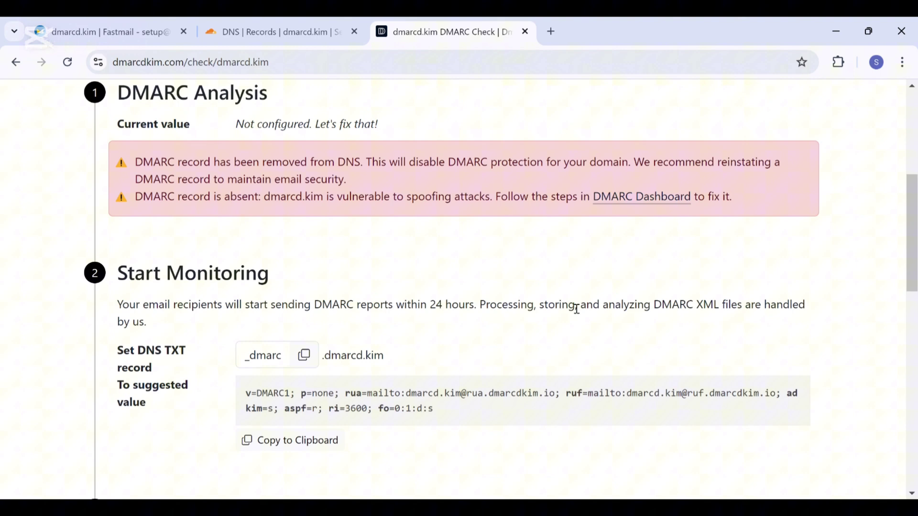
# Start a new TXT record in Cloudflare DNS named _dmarc, copied from DmarcDkim
pyautogui.click(304, 355)
pyautogui.click(264, 22)
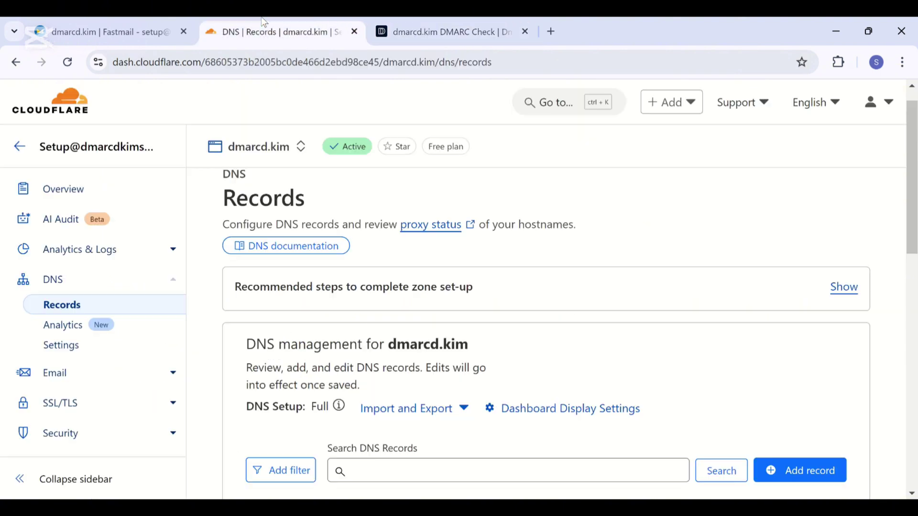
pyautogui.scroll(-5, 389, 468)
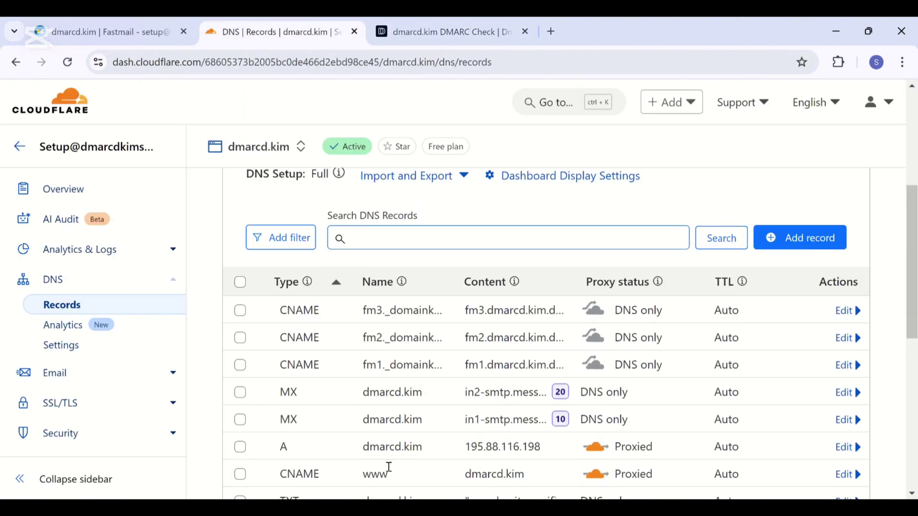
pyautogui.click(805, 238)
pyautogui.click(293, 353)
pyautogui.scroll(-5, 281, 454)
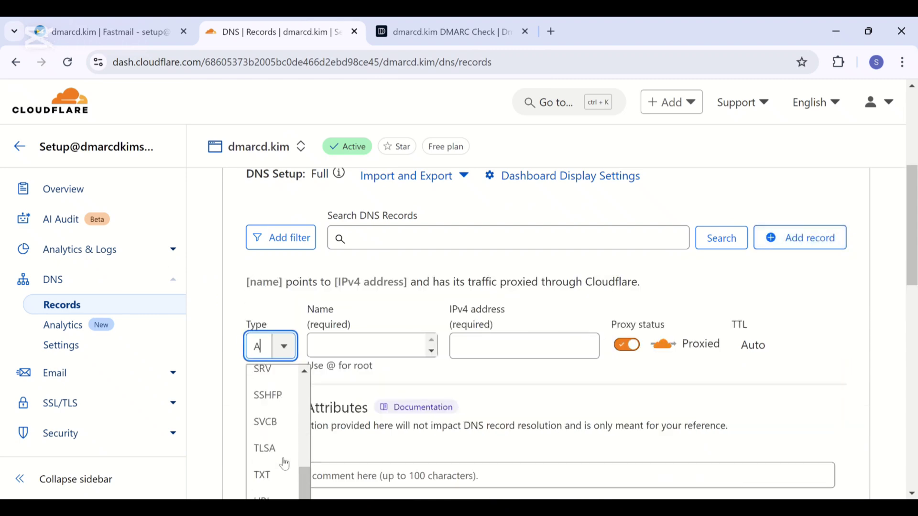
pyautogui.click(268, 471)
pyautogui.click(381, 337)
pyautogui.hotkey('ctrl', 'v')
# Paste DmarcDkim's suggested v=DMARC1 value as the record content and save the _dmarc TXT record
pyautogui.click(399, 21)
pyautogui.click(289, 440)
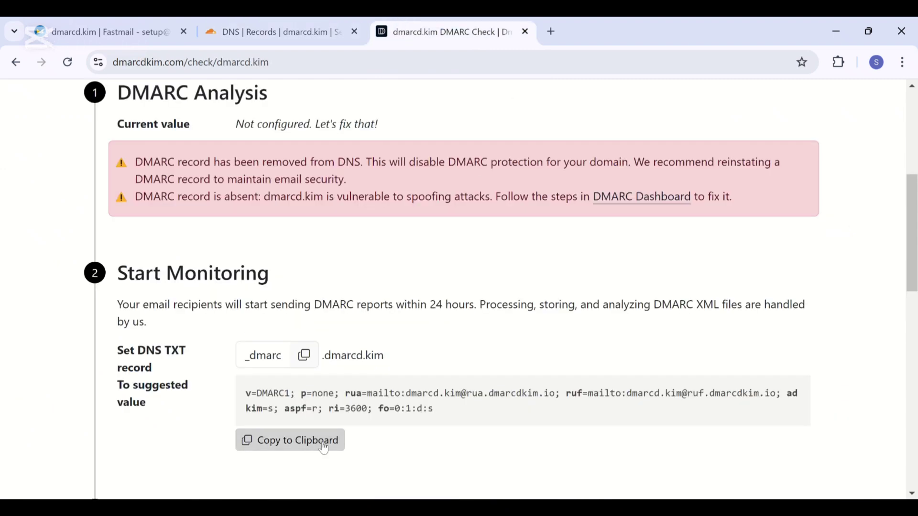
pyautogui.hotkey('ctrl', 'shift', 'Tab')
pyautogui.click(348, 457)
pyautogui.hotkey('ctrl', 'v')
pyautogui.scroll(-3, 349, 458)
pyautogui.click(812, 460)
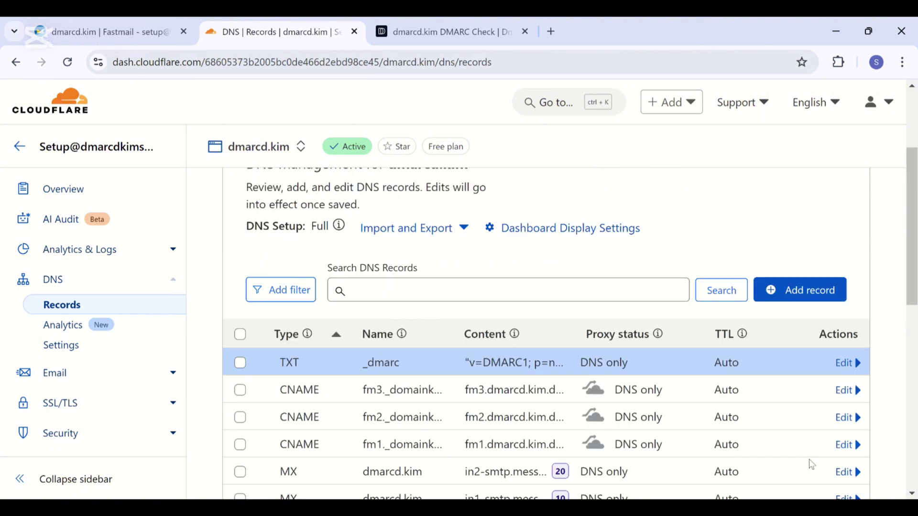
pyautogui.hotkey('ctrl', 'Tab')
pyautogui.scroll(-4, 452, 366)
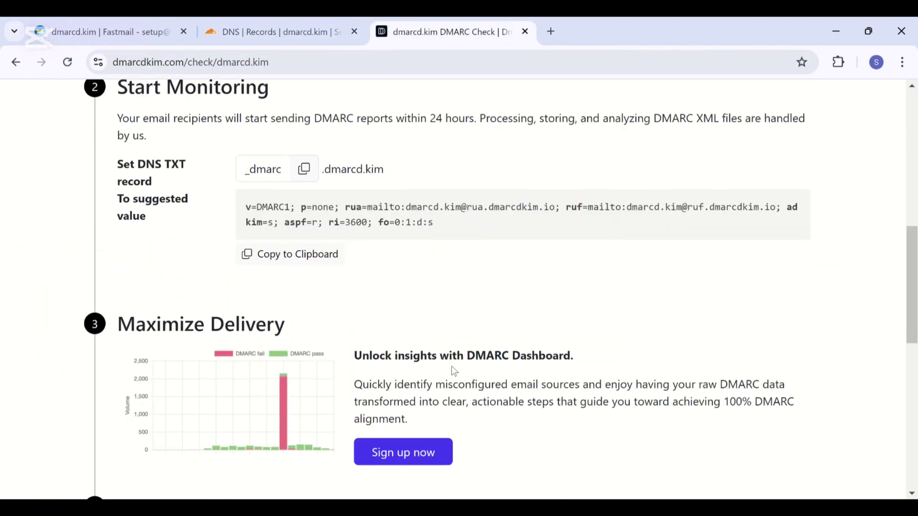
# Sign up to the DMARC Dashboard and open dmarcd.kim's Connect domain page showing ownership verified
pyautogui.click(430, 450)
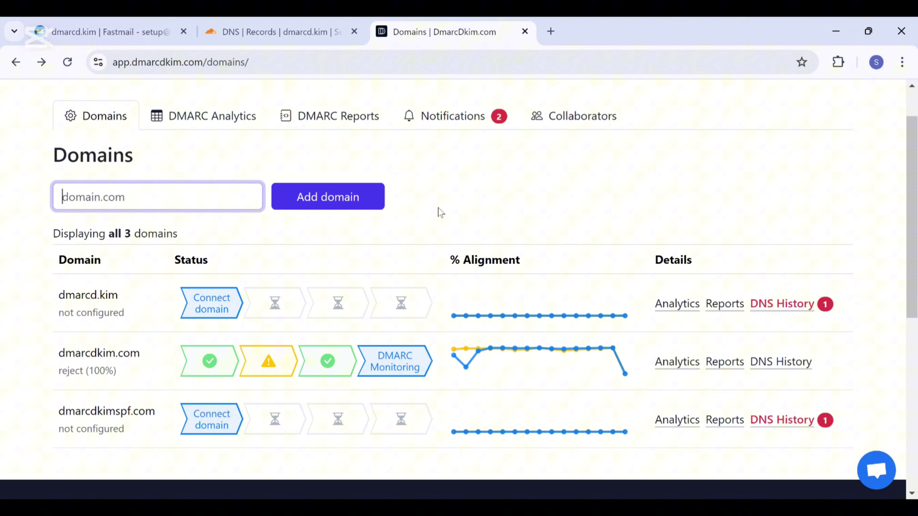
pyautogui.click(230, 305)
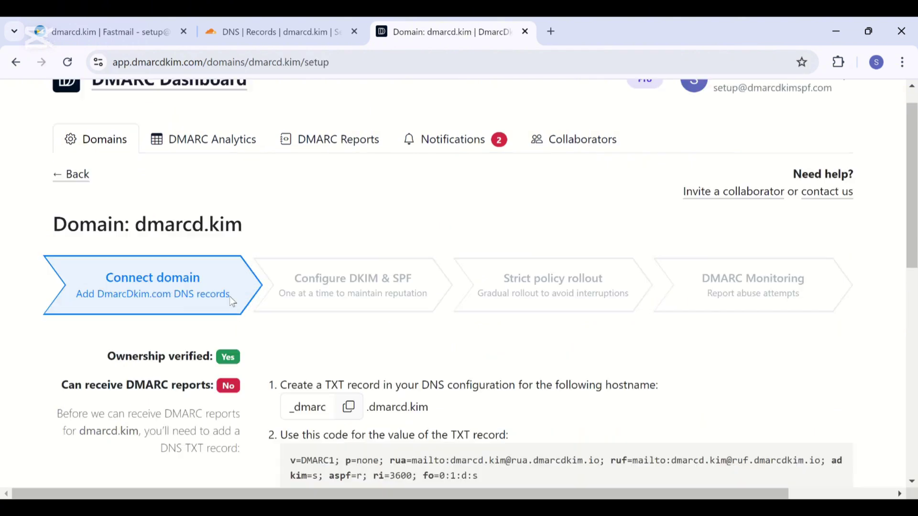
pyautogui.scroll(1, 230, 298)
pyautogui.scroll(-2, 230, 301)
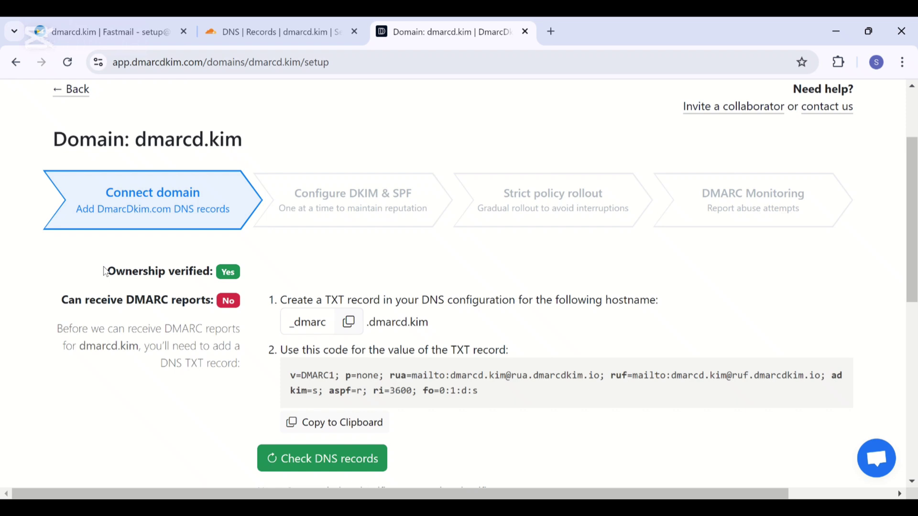
pyautogui.moveTo(97, 272); pyautogui.dragTo(213, 276)
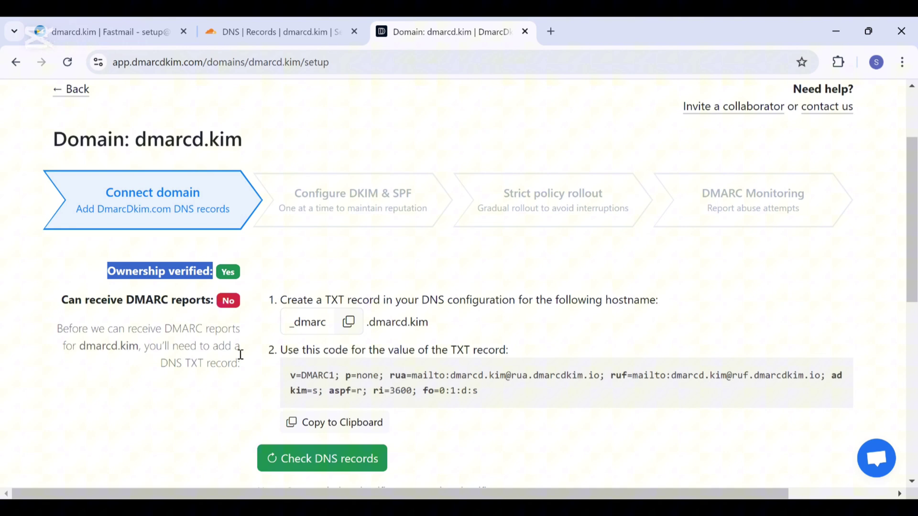
# Check dmarcd.kim's DNS records in the DMARC Dashboard and dismiss the success notice
pyautogui.click(271, 458)
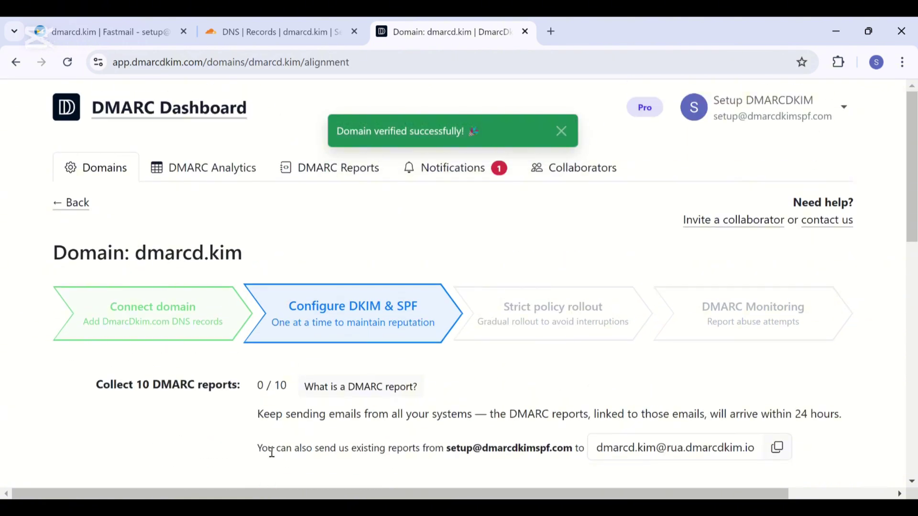
pyautogui.scroll(-3, 271, 451)
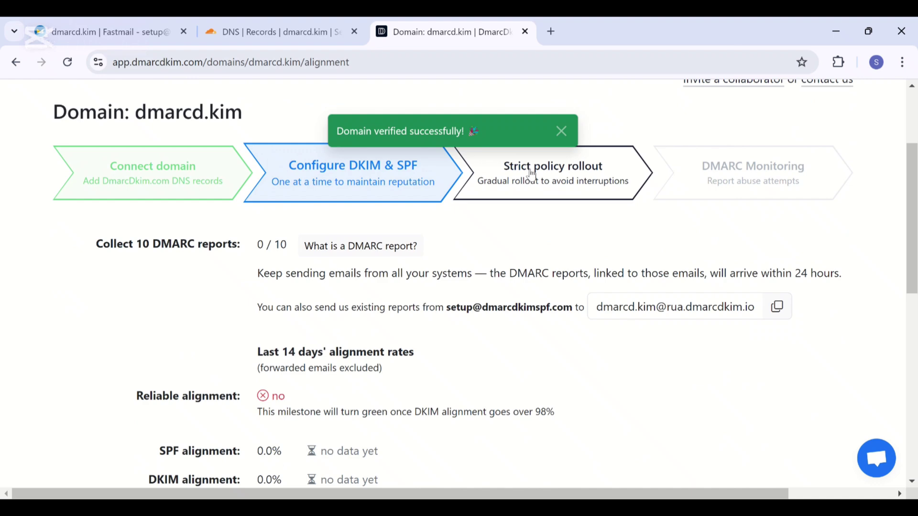
pyautogui.click(562, 134)
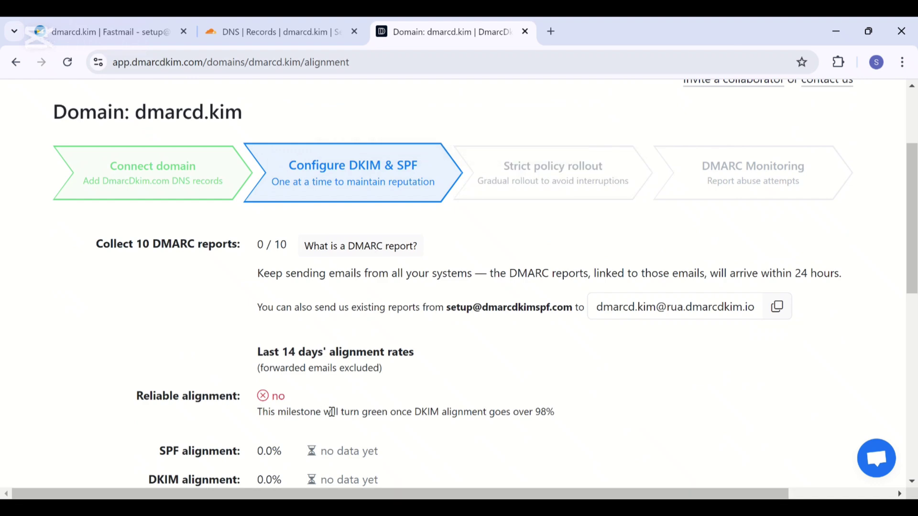
# Open dmarcd.kim's analytics and bring up its list of 57 DMARC aggregate reports
pyautogui.scroll(-1, 333, 413)
pyautogui.scroll(-1, 335, 414)
pyautogui.click(437, 384)
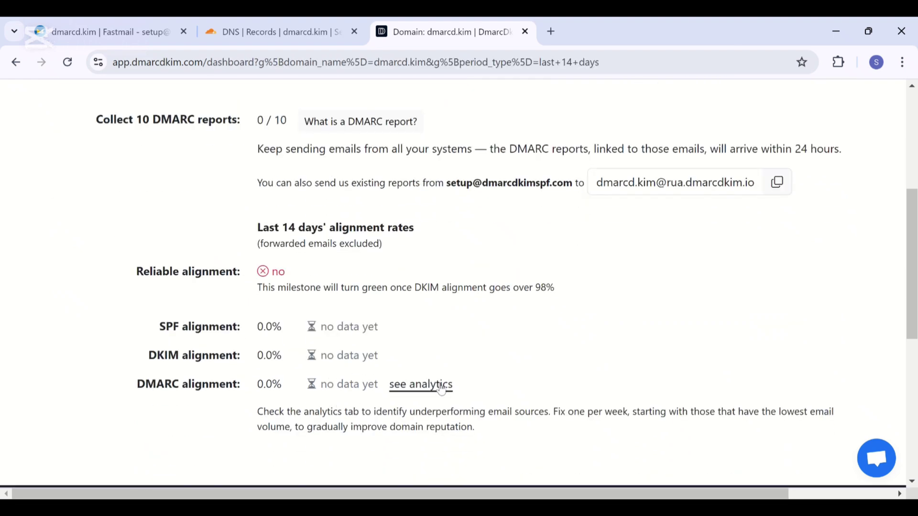
pyautogui.click(336, 130)
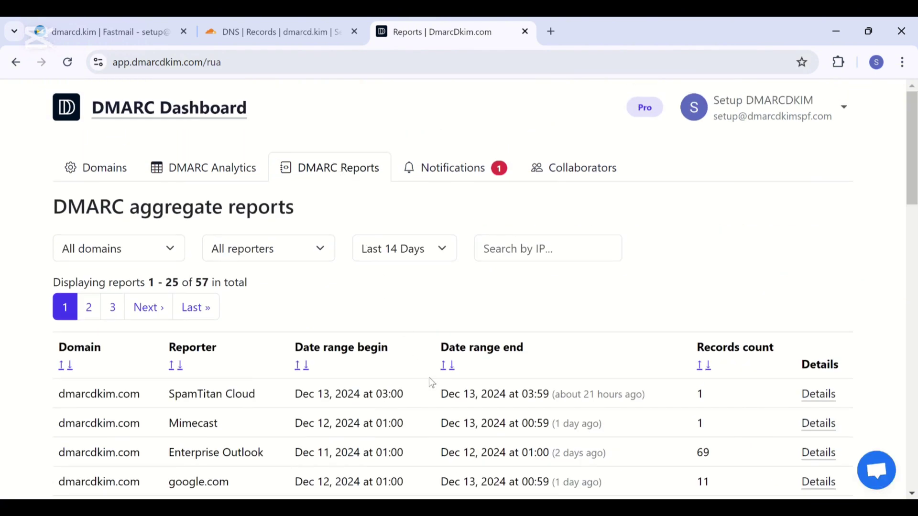
# Open dmarcdkim.com's DNS History from the Domains list and review its 7 records, latest p=reject
pyautogui.click(105, 164)
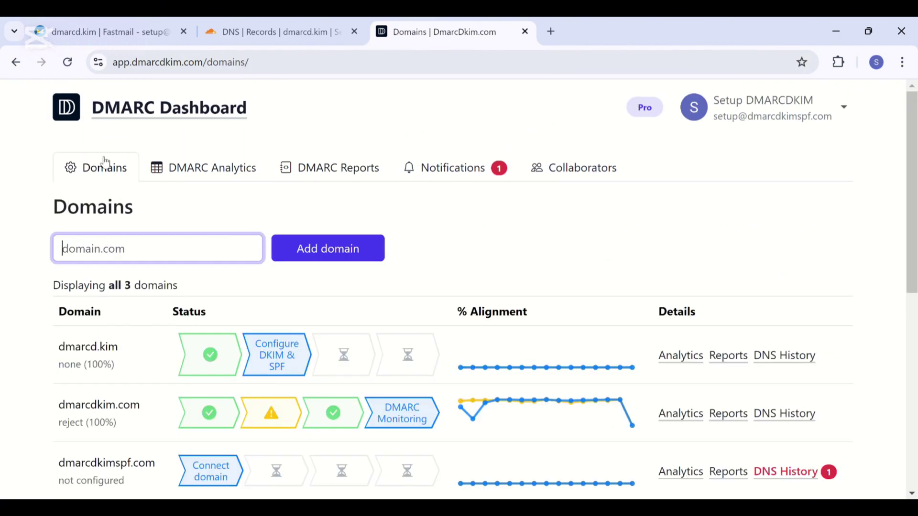
pyautogui.click(786, 417)
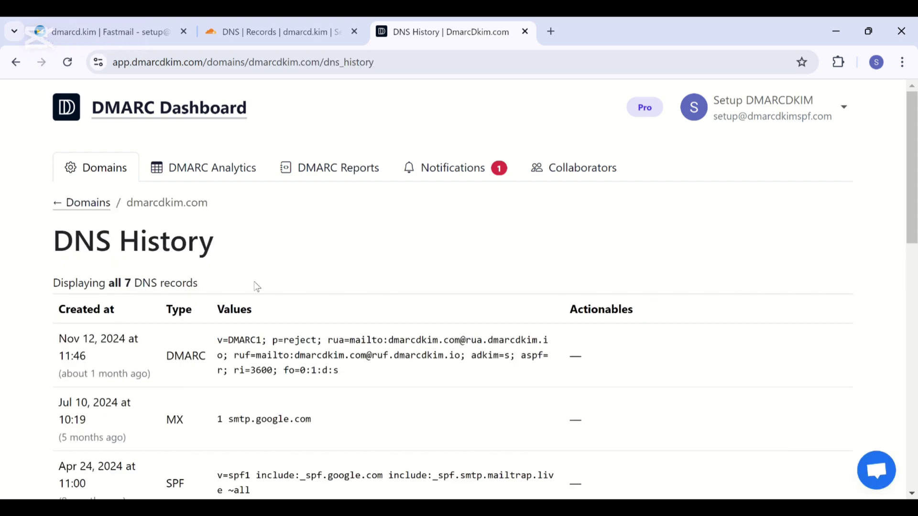
pyautogui.scroll(-12, 257, 286)
pyautogui.scroll(5, 257, 286)
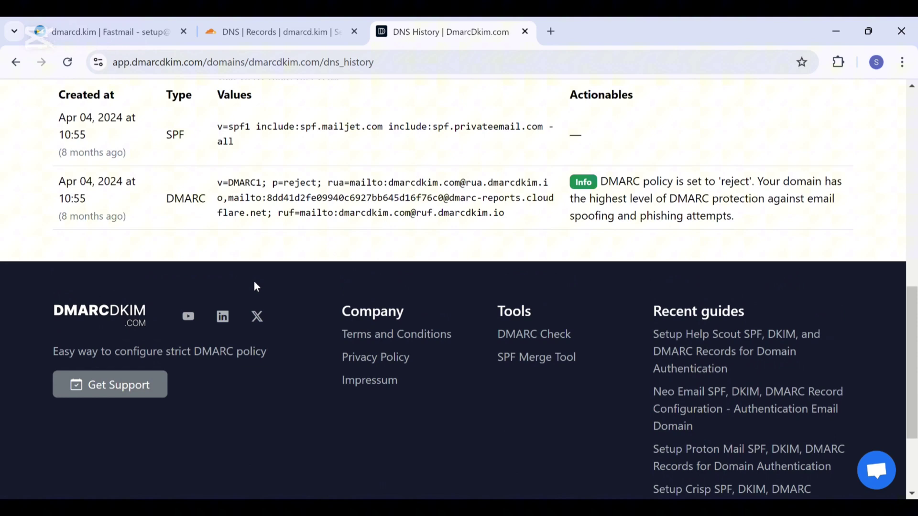
pyautogui.scroll(7, 257, 286)
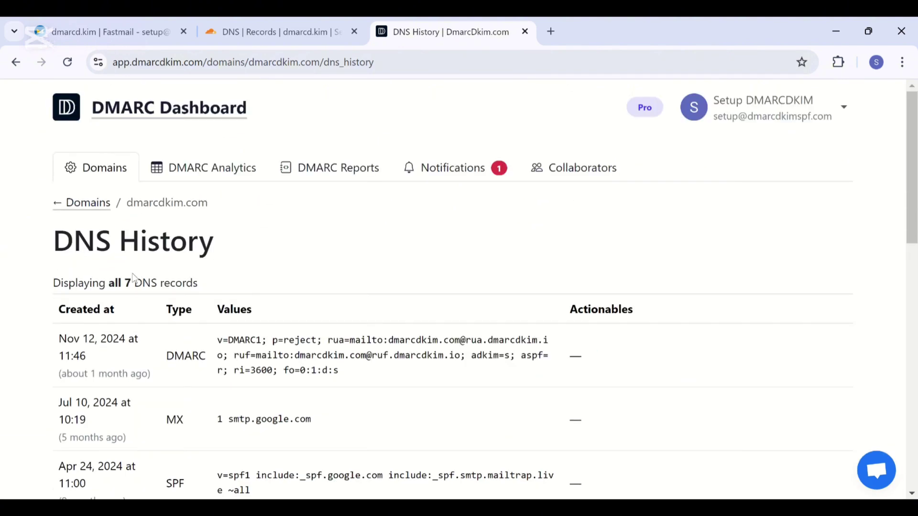